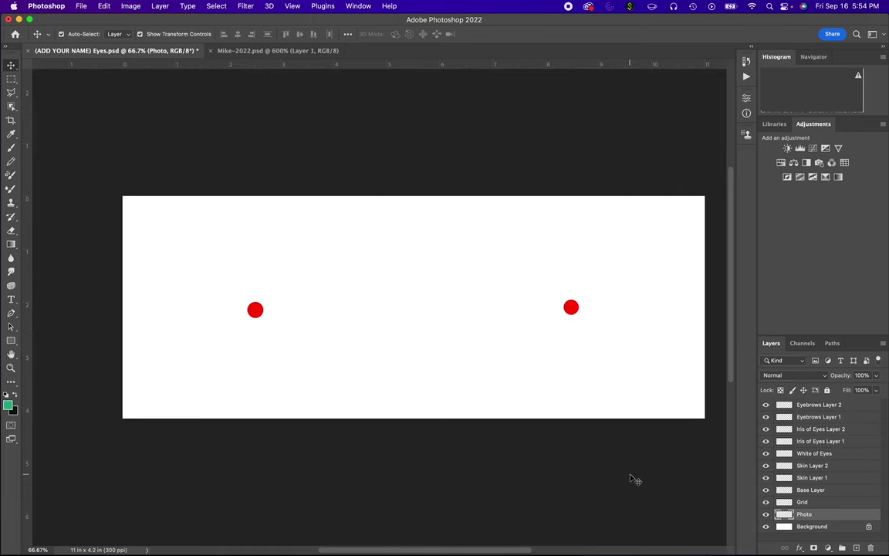
Step: Place IMG_0120.jpeg from the EYES FILES folder into Eyes.psd as an embedded layer
{"action": "left_click", "coordinate": [83, 9]}
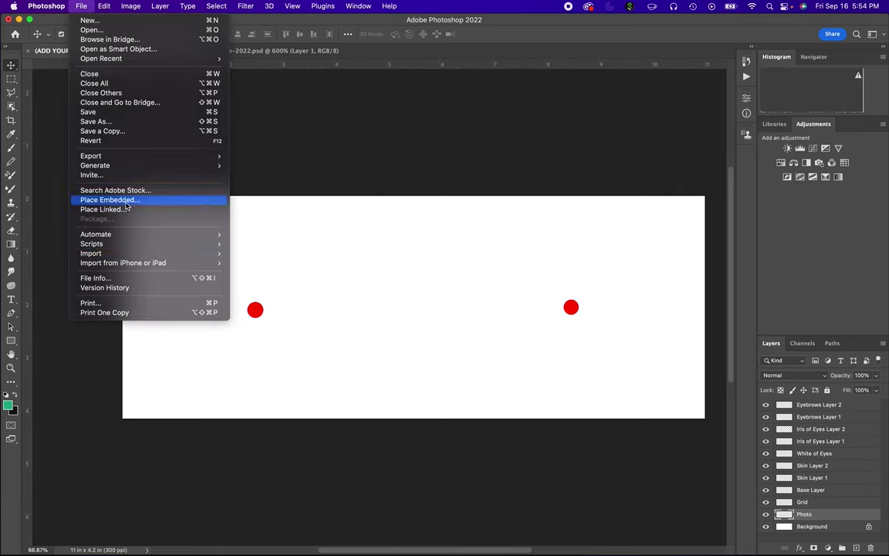
{"action": "left_click", "coordinate": [154, 201]}
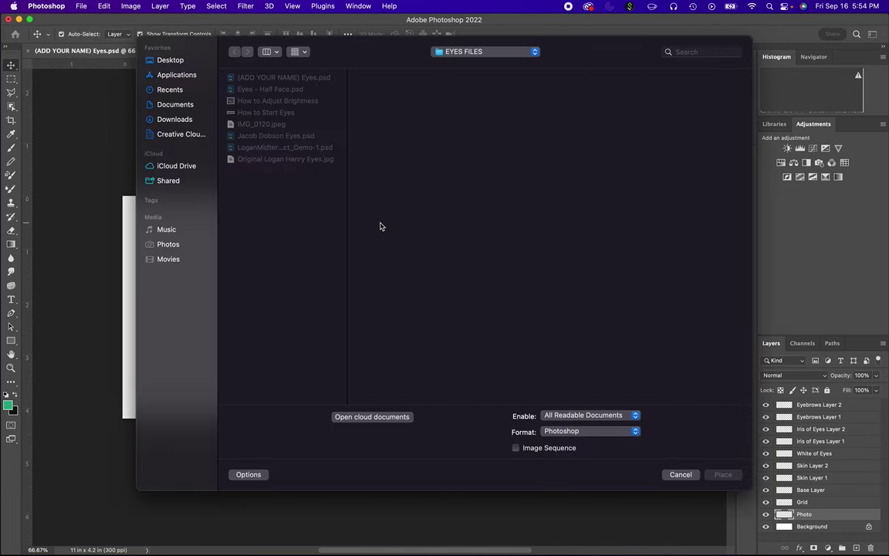
{"action": "left_click", "coordinate": [255, 123]}
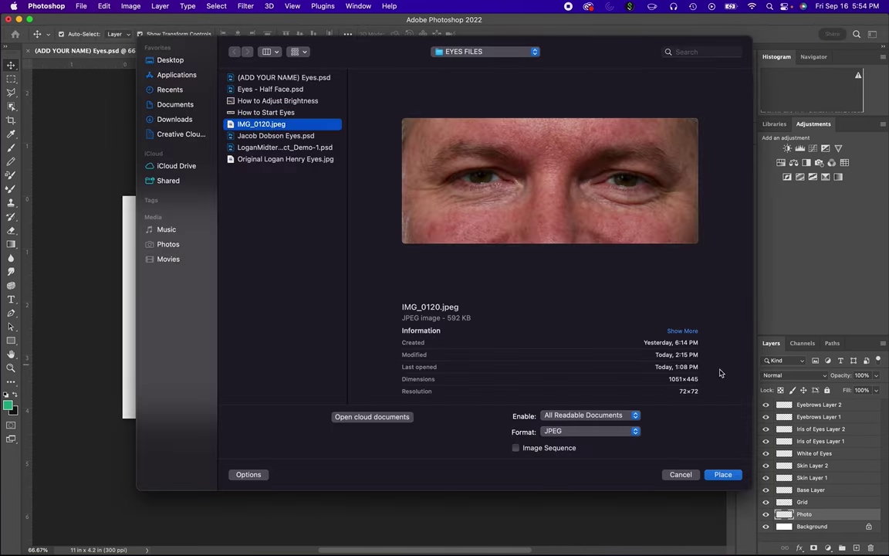
{"action": "left_click", "coordinate": [721, 474]}
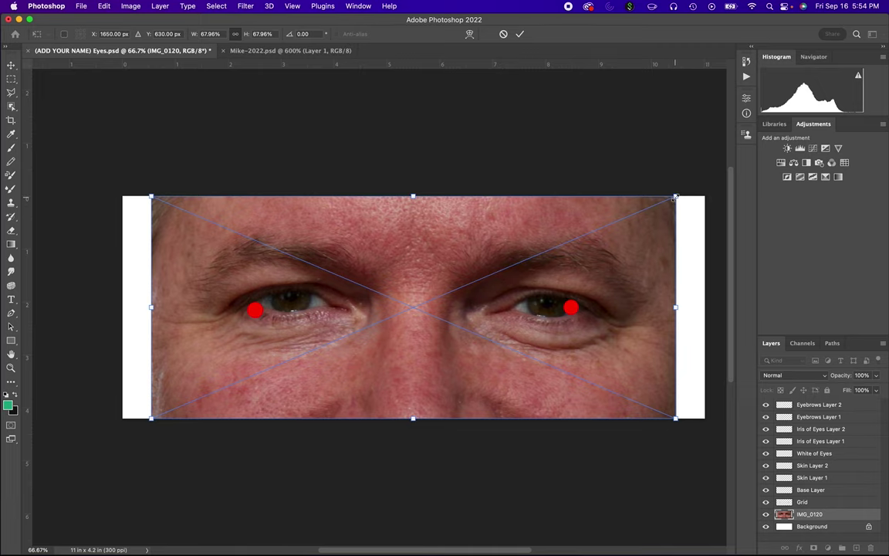
Step: Scale the placed eye photo up to about 82%, shift it, and tilt it roughly -1° toward the red dots
{"action": "left_click_drag", "start_coordinate": [675, 198], "coordinate": [705, 184]}
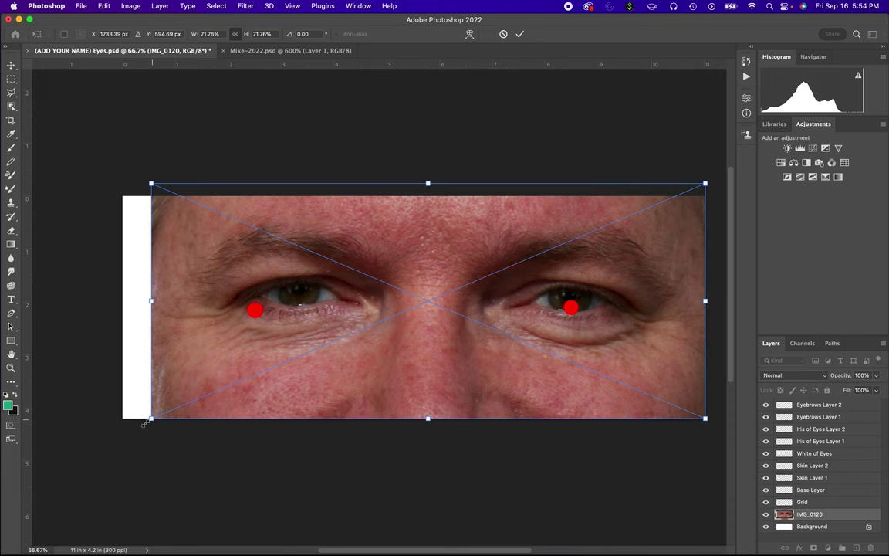
{"action": "left_click_drag", "start_coordinate": [143, 423], "coordinate": [103, 440]}
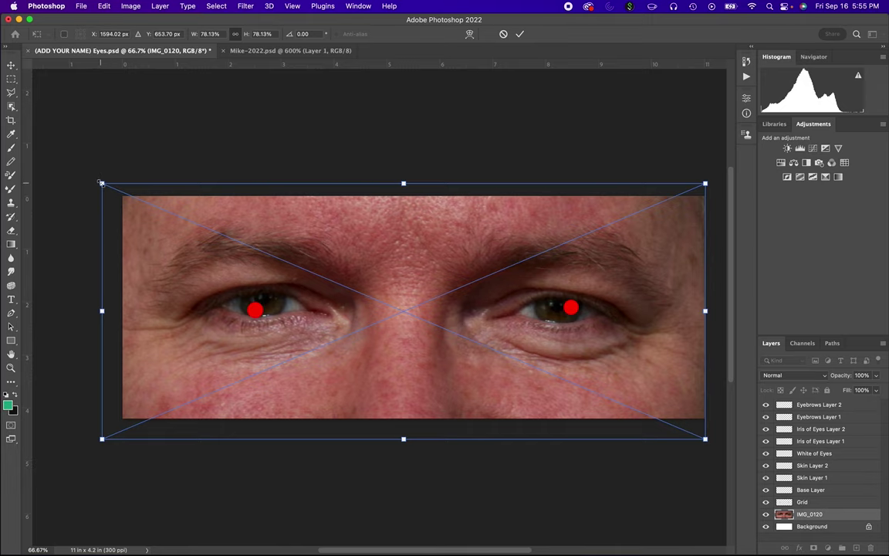
{"action": "left_click_drag", "start_coordinate": [159, 213], "coordinate": [153, 220]}
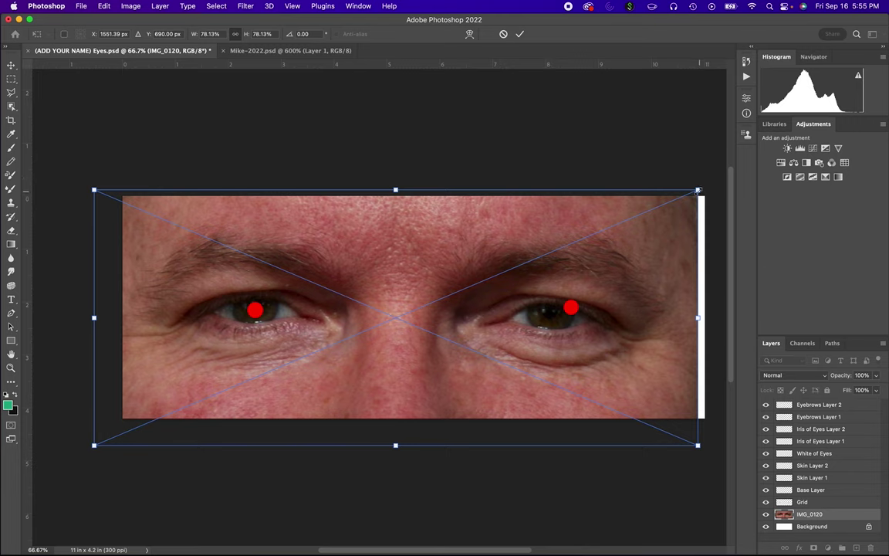
{"action": "left_click_drag", "start_coordinate": [698, 190], "coordinate": [722, 180]}
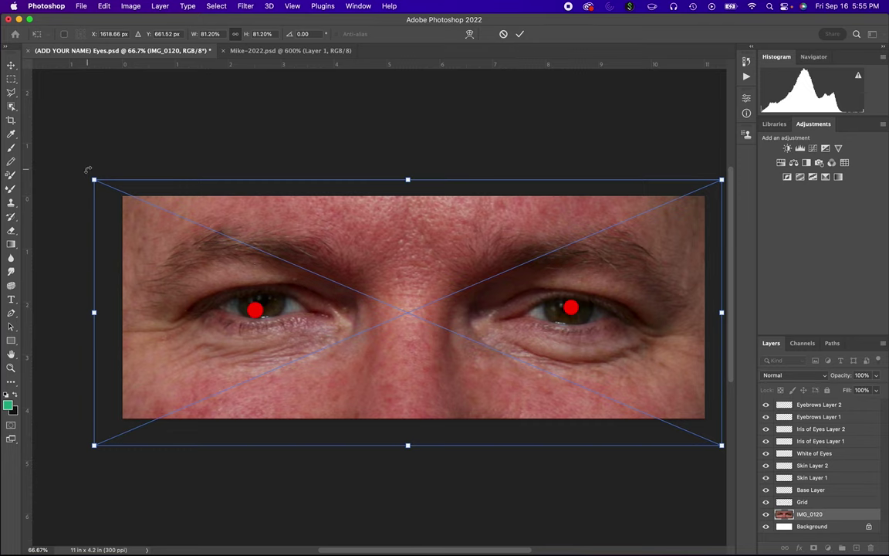
{"action": "left_click_drag", "start_coordinate": [87, 169], "coordinate": [73, 157]}
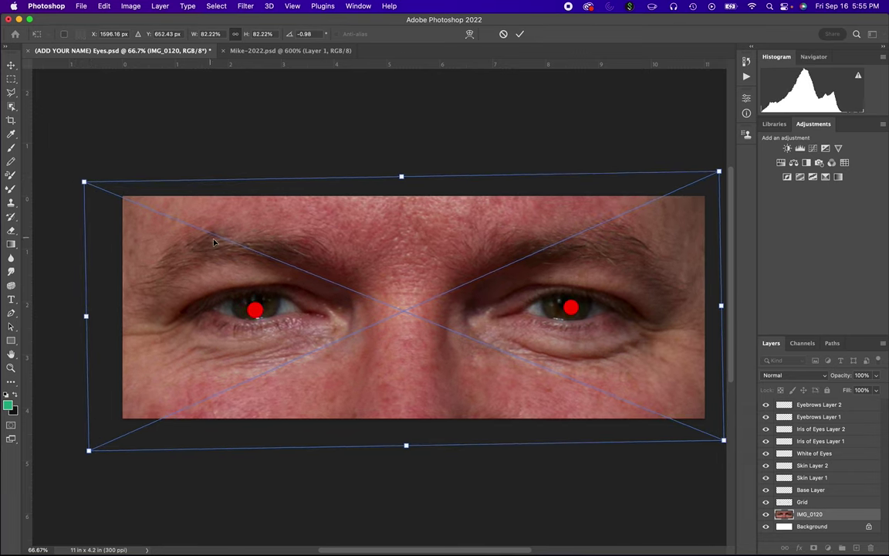
Step: Refine the photo to 84.05% scale and -0.34° rotation with pupils on the dots, then commit
{"action": "left_click_drag", "start_coordinate": [194, 219], "coordinate": [214, 245]}
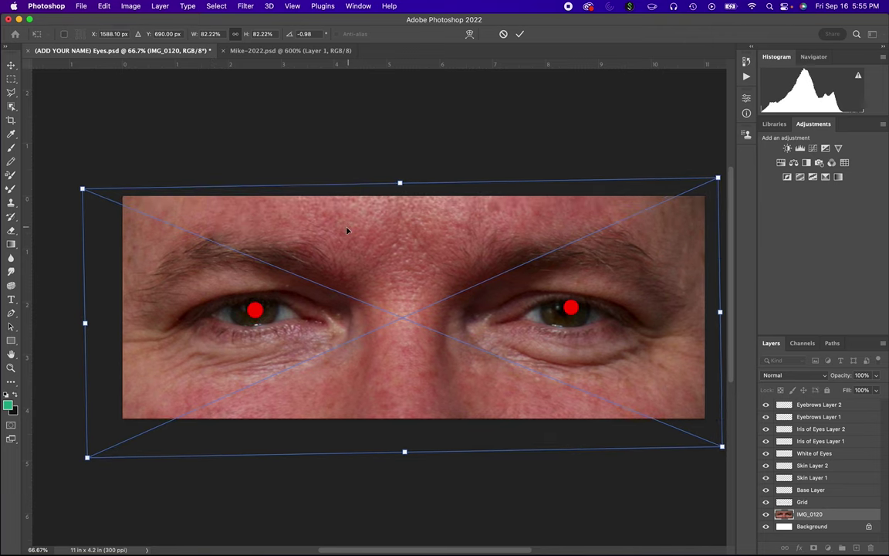
{"action": "mouse_move", "coordinate": [87, 457]}
{"action": "left_mouse_down"}
{"action": "mouse_move", "coordinate": [98, 455]}
{"action": "mouse_move", "coordinate": [85, 460]}
{"action": "left_mouse_up"}
{"action": "left_click_drag", "start_coordinate": [184, 423], "coordinate": [192, 423]}
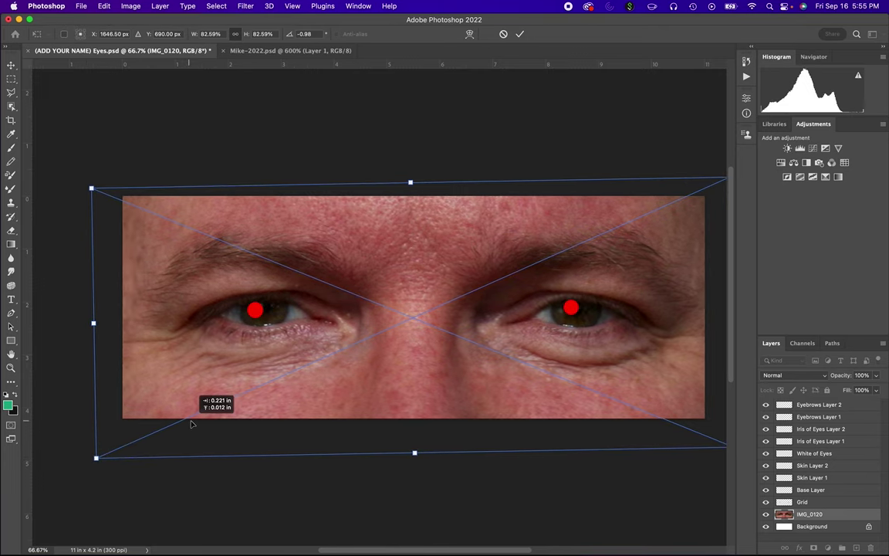
{"action": "left_click_drag", "start_coordinate": [89, 458], "coordinate": [85, 463]}
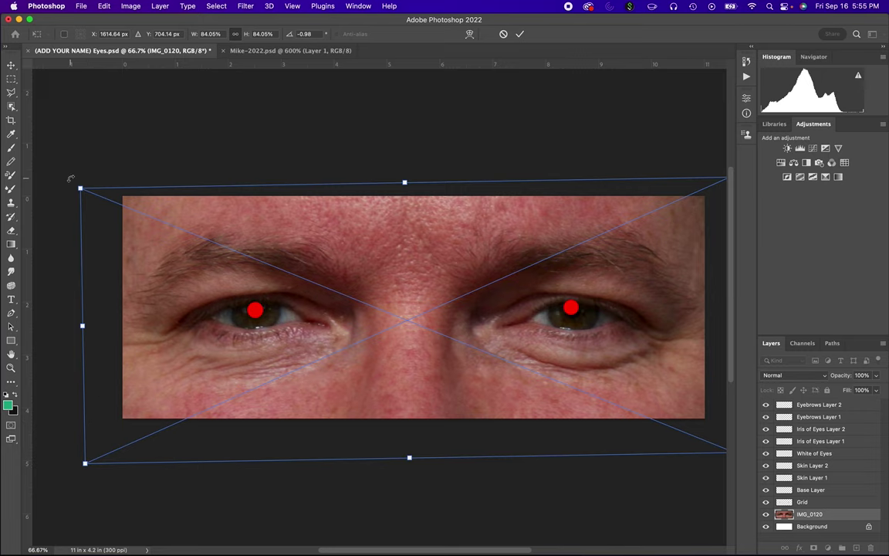
{"action": "left_click_drag", "start_coordinate": [74, 179], "coordinate": [75, 176]}
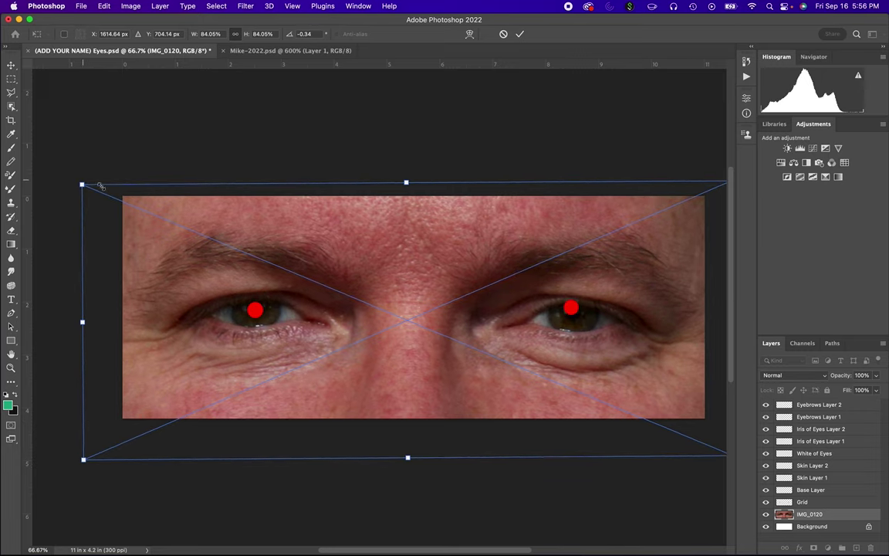
{"action": "key", "text": "Return"}
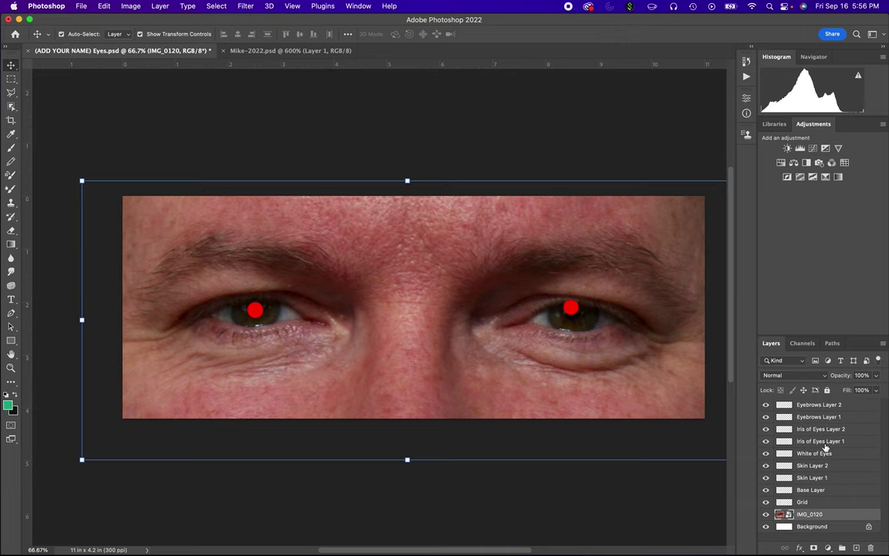
Step: Hide the Grid layer's red dots and select Base Layer for painting
{"action": "left_click", "coordinate": [765, 501]}
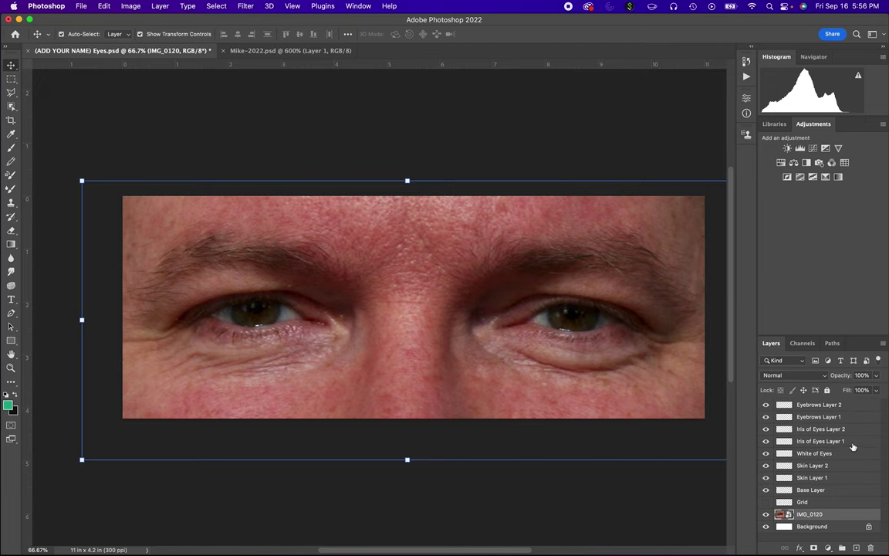
{"action": "left_click", "coordinate": [818, 490]}
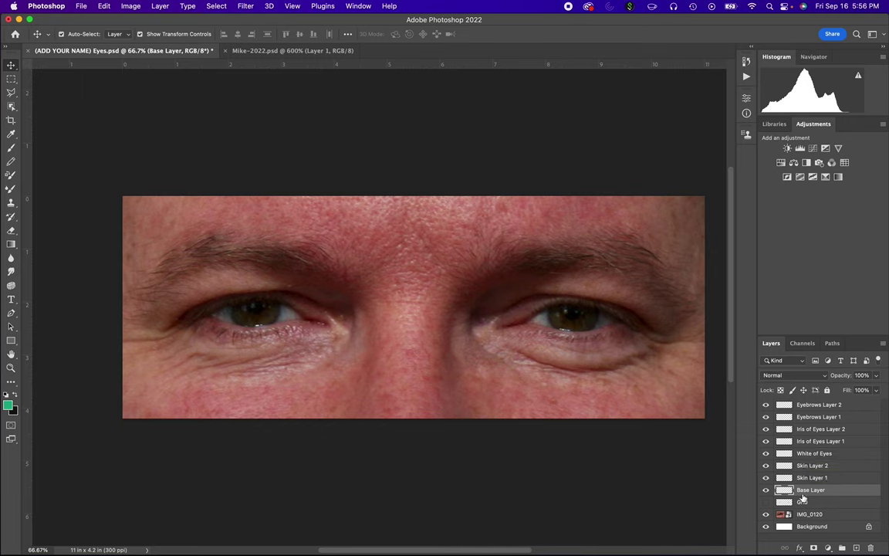
Step: Switch to the Brush tool and resize it to 300 px with the bracket keys
{"action": "left_click", "coordinate": [11, 147]}
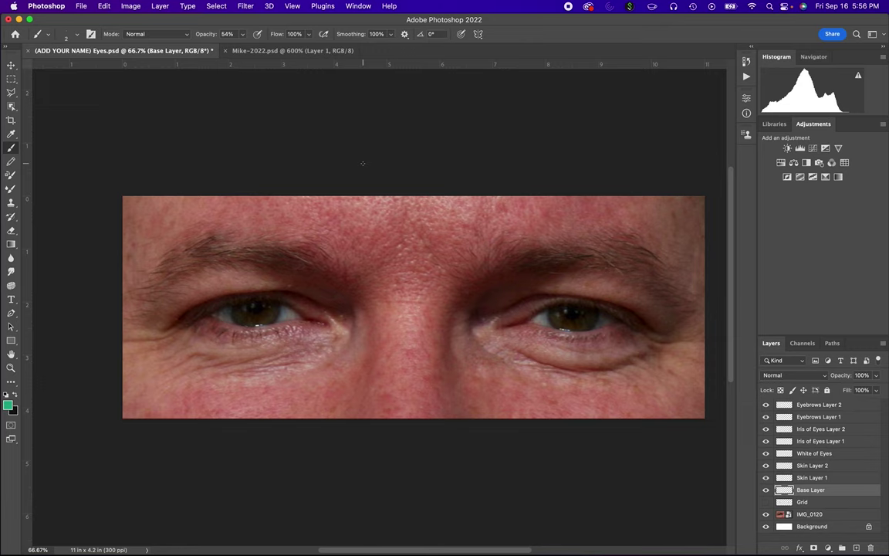
{"action": "key", "text": "bracketright"}
{"action": "key", "text": "bracketright"}
{"action": "key", "text": "bracketright"}
{"action": "key", "text": "bracketright"}
{"action": "key", "text": "bracketright"}
{"action": "key", "text": "bracketright"}
{"action": "key", "text": "bracketright"}
{"action": "key", "text": "bracketright"}
{"action": "key", "text": "bracketright"}
{"action": "key", "text": "bracketright"}
{"action": "key", "text": "bracketright"}
{"action": "key", "text": "bracketright"}
{"action": "key", "text": "bracketright"}
{"action": "key", "text": "bracketright"}
{"action": "key", "text": "bracketright"}
{"action": "key", "text": "bracketright"}
{"action": "key", "text": "bracketright"}
{"action": "key", "text": "bracketright"}
{"action": "key", "text": "bracketright"}
{"action": "key", "text": "bracketright"}
{"action": "key", "text": "bracketright"}
{"action": "key", "text": "bracketright"}
{"action": "key", "text": "bracketleft"}
{"action": "key", "text": "bracketleft"}
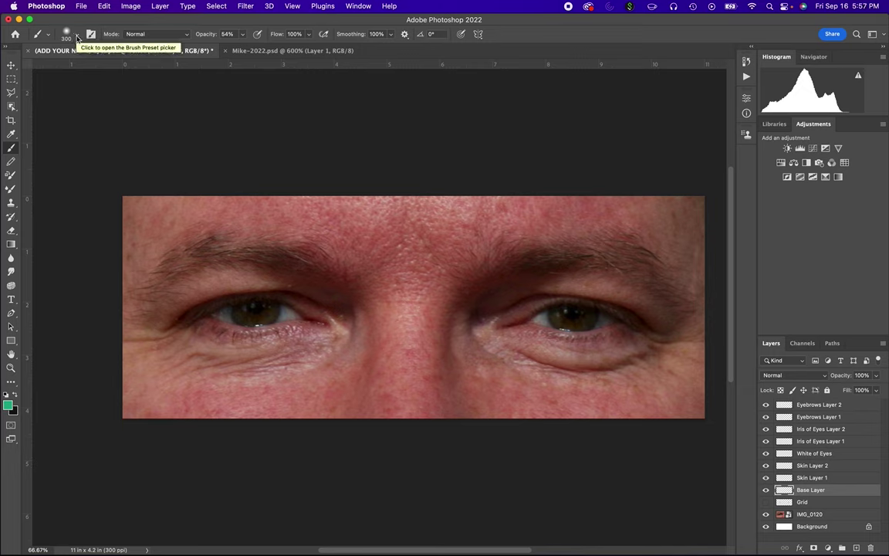
Step: Set the brush hardness to 14% and its opacity to 100%
{"action": "left_click", "coordinate": [76, 37]}
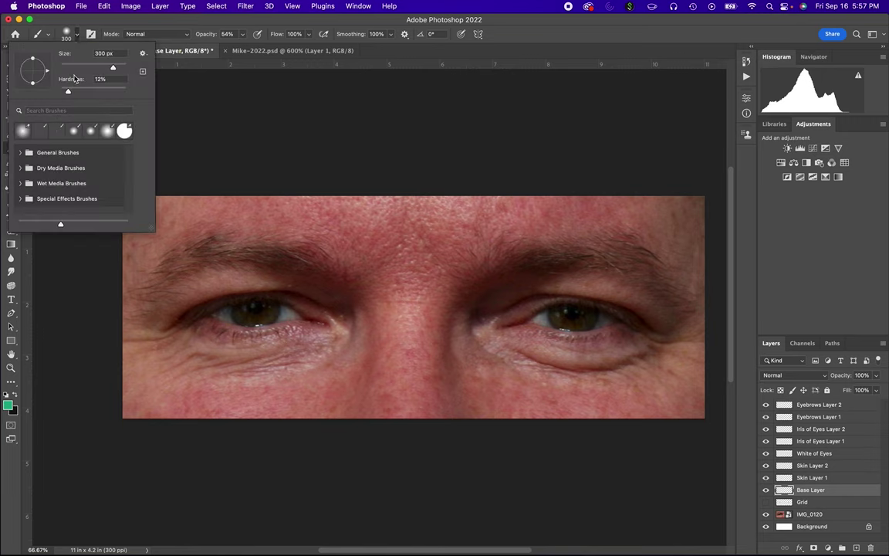
{"action": "left_click", "coordinate": [80, 25]}
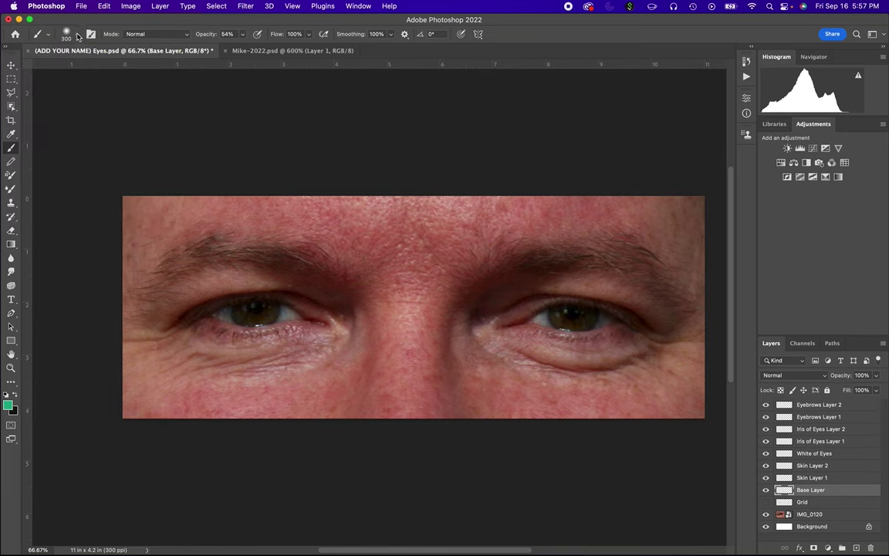
{"action": "left_click", "coordinate": [70, 34]}
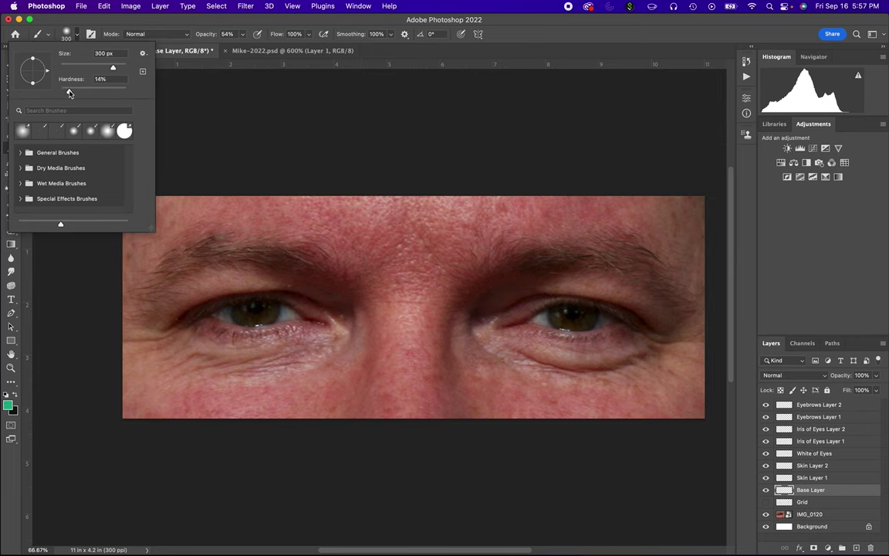
{"action": "left_click", "coordinate": [116, 22]}
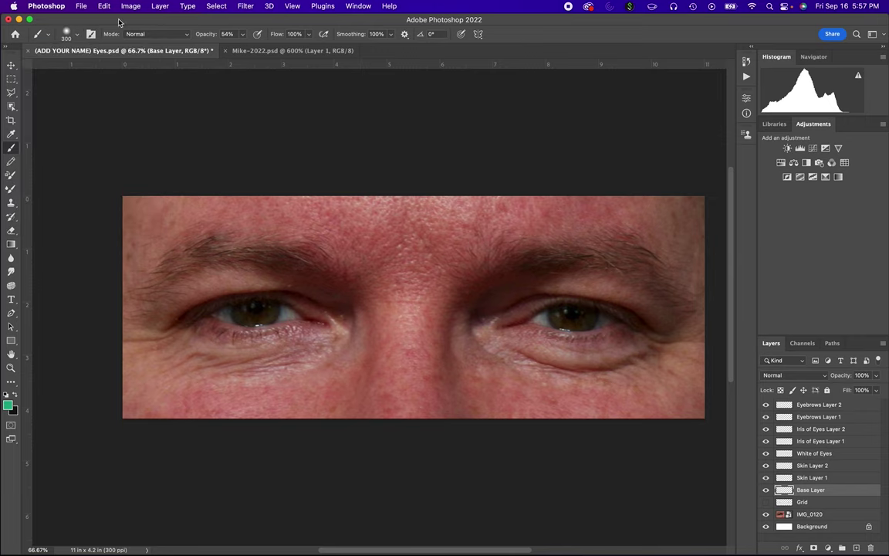
{"action": "left_click", "coordinate": [241, 33]}
{"action": "left_click_drag", "start_coordinate": [244, 50], "coordinate": [266, 49]}
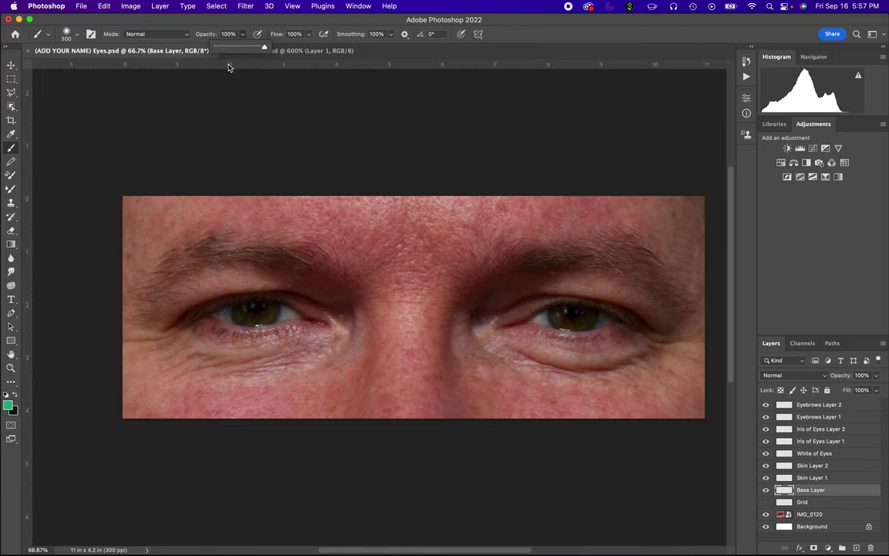
{"action": "left_click", "coordinate": [70, 35]}
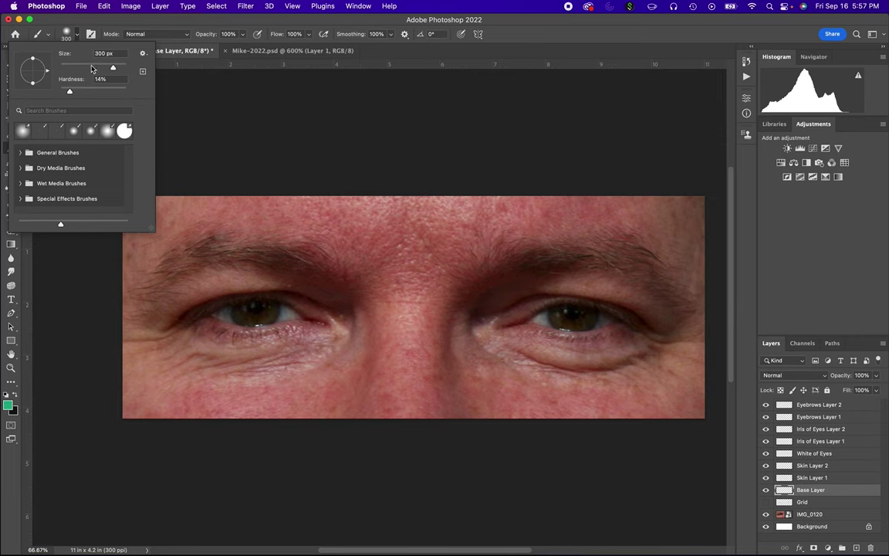
{"action": "left_click", "coordinate": [82, 21]}
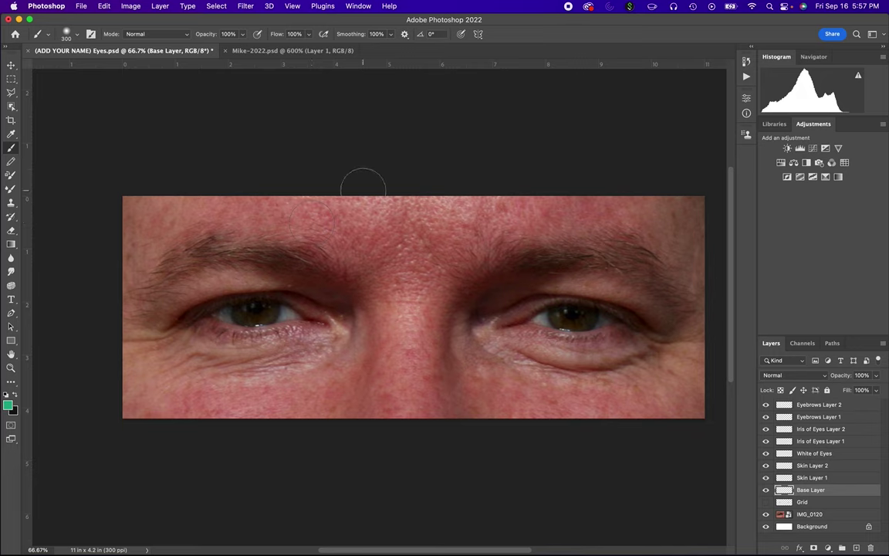
Step: Enlarge the brush to 700, sample forehead skin pink, and dab it on the top-left corner
{"action": "key", "text": "bracketright"}
{"action": "key", "text": "bracketright"}
{"action": "key", "text": "bracketright"}
{"action": "key", "text": "bracketright"}
{"action": "left_click", "coordinate": [280, 205], "text": "alt"}
{"action": "key", "text": "x"}
{"action": "left_click", "coordinate": [195, 255], "text": "alt"}
{"action": "left_click", "coordinate": [359, 203], "text": "alt"}
{"action": "left_click", "coordinate": [140, 217]}
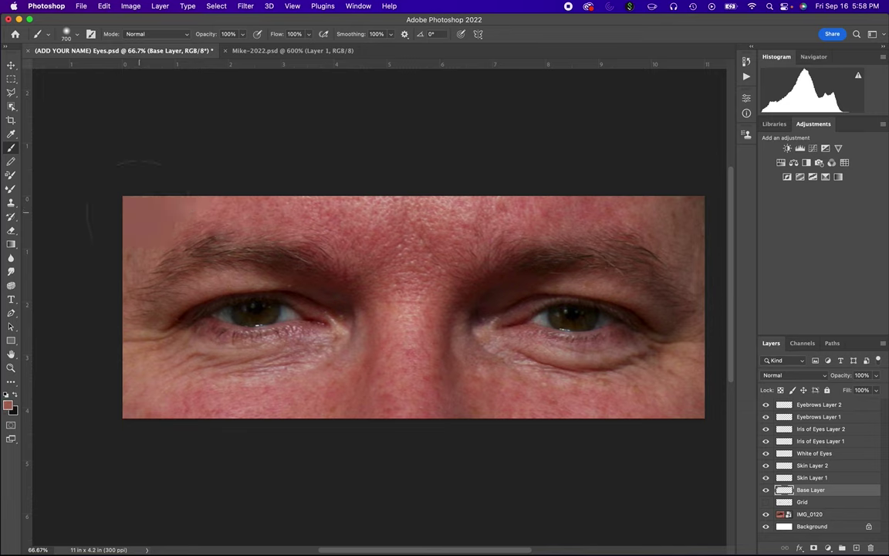
Step: Paint sampled pink skin tones across the left and central forehead
{"action": "left_click", "coordinate": [206, 220], "text": "alt"}
{"action": "left_click", "coordinate": [209, 212]}
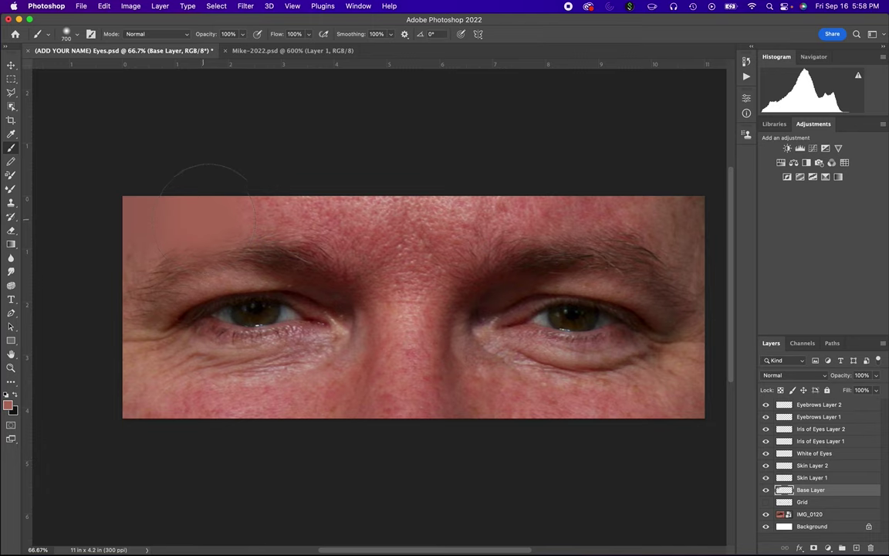
{"action": "left_click", "coordinate": [284, 210], "text": "alt"}
{"action": "left_click", "coordinate": [254, 211]}
{"action": "left_click", "coordinate": [329, 210], "text": "alt"}
{"action": "left_click", "coordinate": [328, 206]}
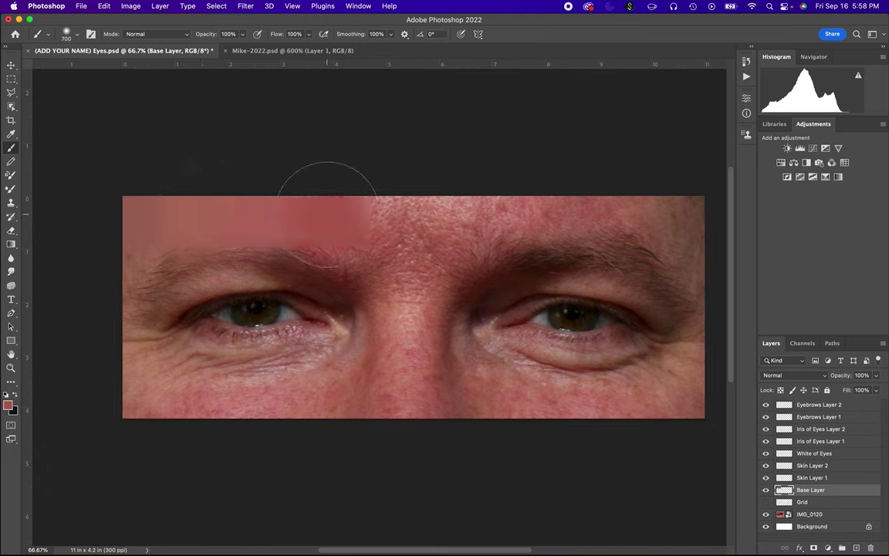
{"action": "left_click", "coordinate": [349, 191], "text": "alt"}
{"action": "left_click", "coordinate": [453, 202], "text": "alt"}
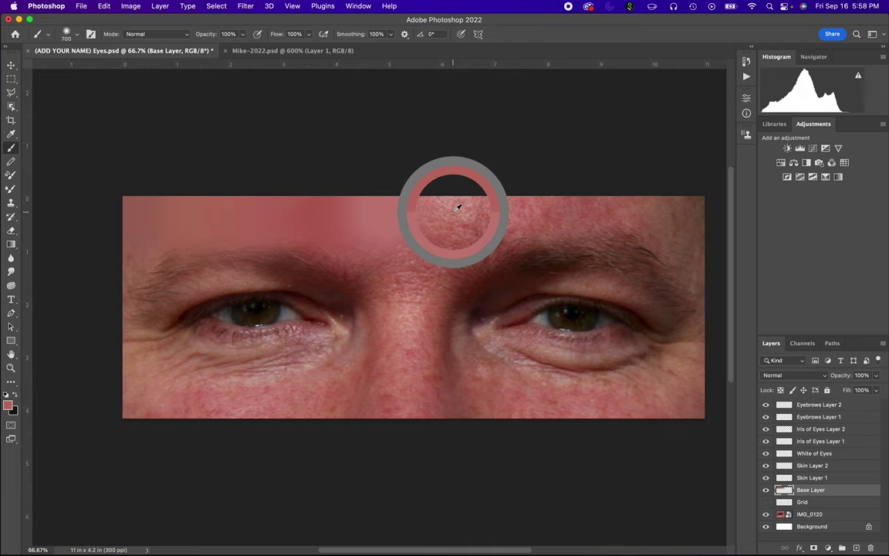
{"action": "left_click", "coordinate": [452, 204]}
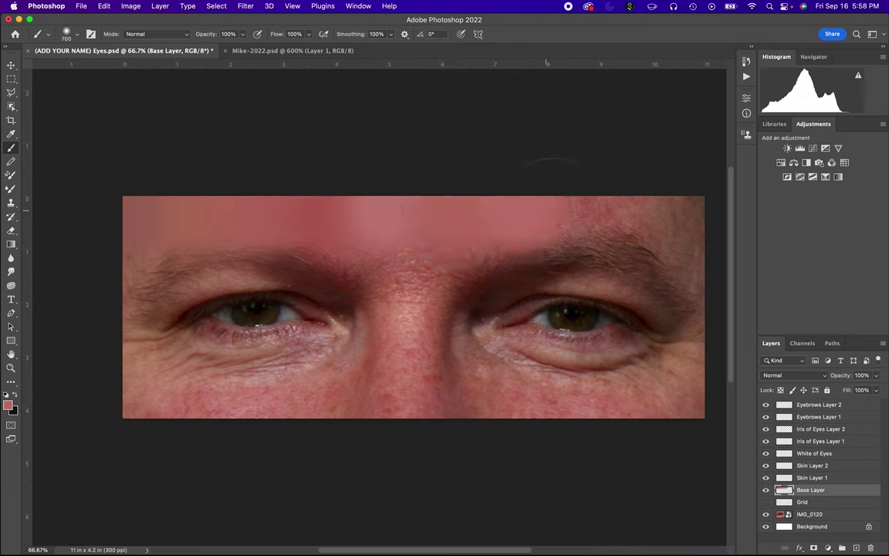
Step: Carry the forehead pink to the right edge and paint a brownish tone at the top-right corner
{"action": "left_click", "coordinate": [538, 190], "text": "alt"}
{"action": "left_click", "coordinate": [592, 212]}
{"action": "left_click", "coordinate": [645, 210]}
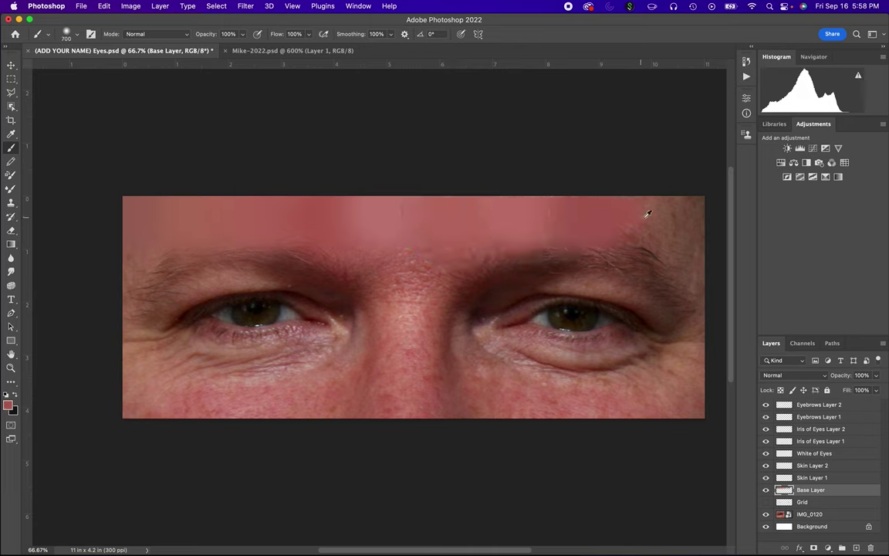
{"action": "left_click", "coordinate": [655, 214], "text": "alt"}
{"action": "left_click", "coordinate": [664, 212], "text": "alt"}
{"action": "left_click", "coordinate": [671, 223]}
Step: Smooth the skin under and inside the right eye and paint a reddish tone over the lower nose
{"action": "left_click", "coordinate": [684, 257], "text": "alt"}
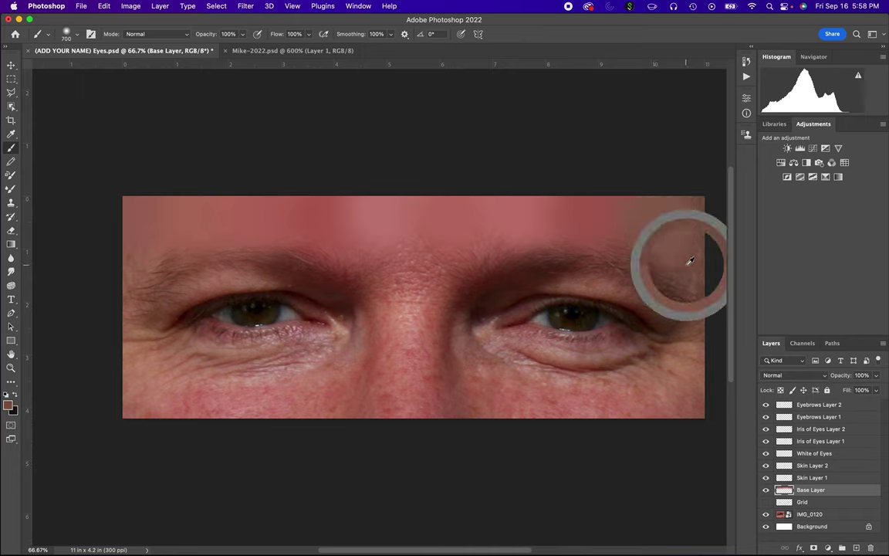
{"action": "left_click", "coordinate": [681, 333], "text": "alt"}
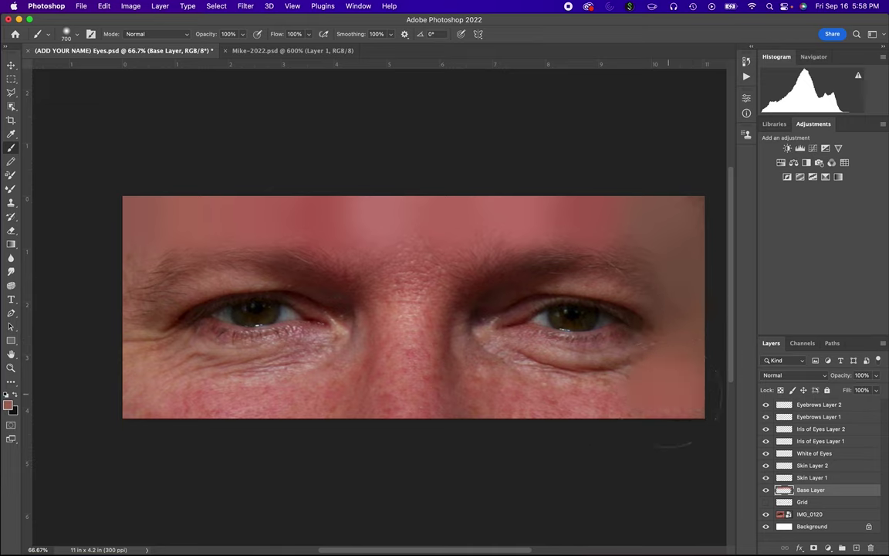
{"action": "left_click", "coordinate": [532, 346]}
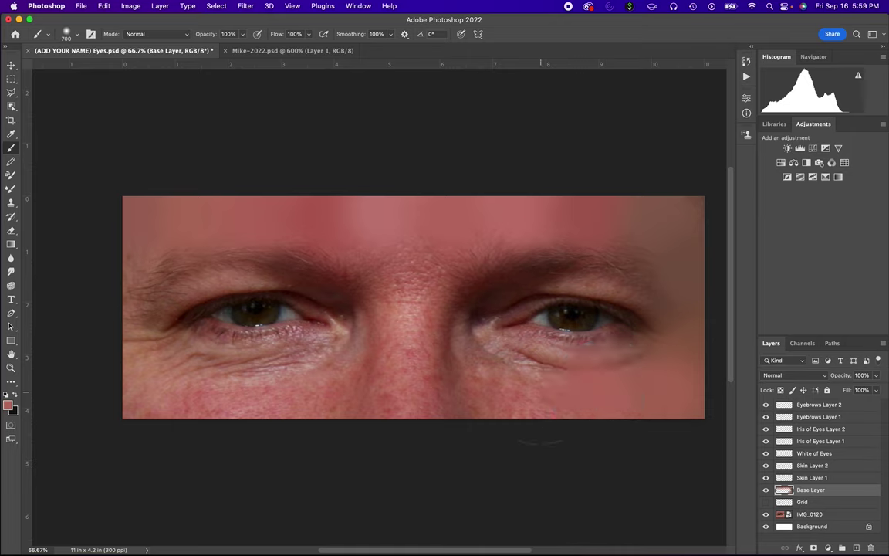
{"action": "left_click_drag", "start_coordinate": [532, 347], "coordinate": [524, 347]}
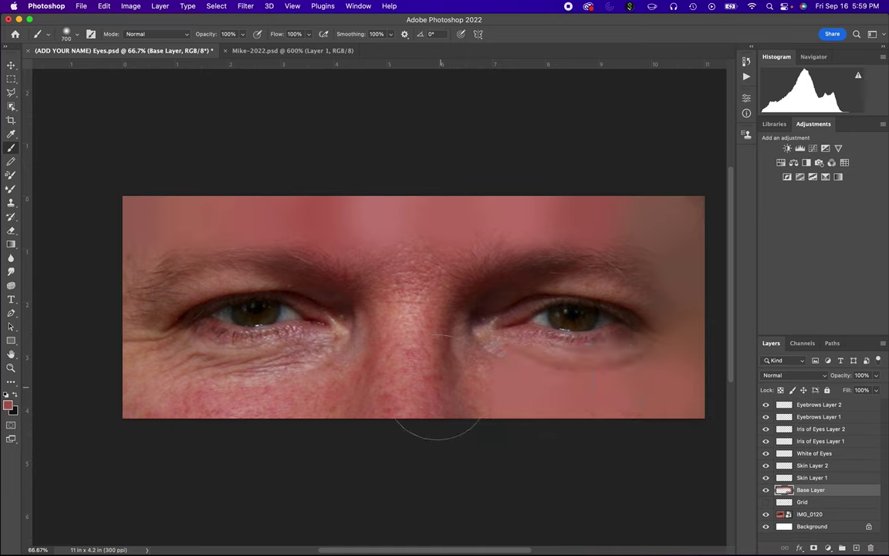
{"action": "mouse_move", "coordinate": [439, 384]}
{"action": "left_mouse_down"}
{"action": "mouse_move", "coordinate": [407, 386]}
{"action": "mouse_move", "coordinate": [429, 326]}
{"action": "left_mouse_up"}
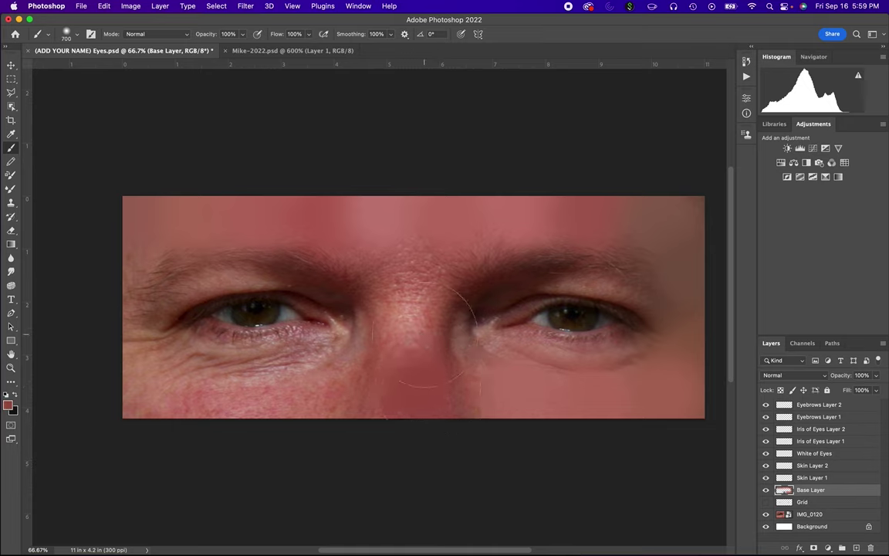
{"action": "key", "text": "super+z"}
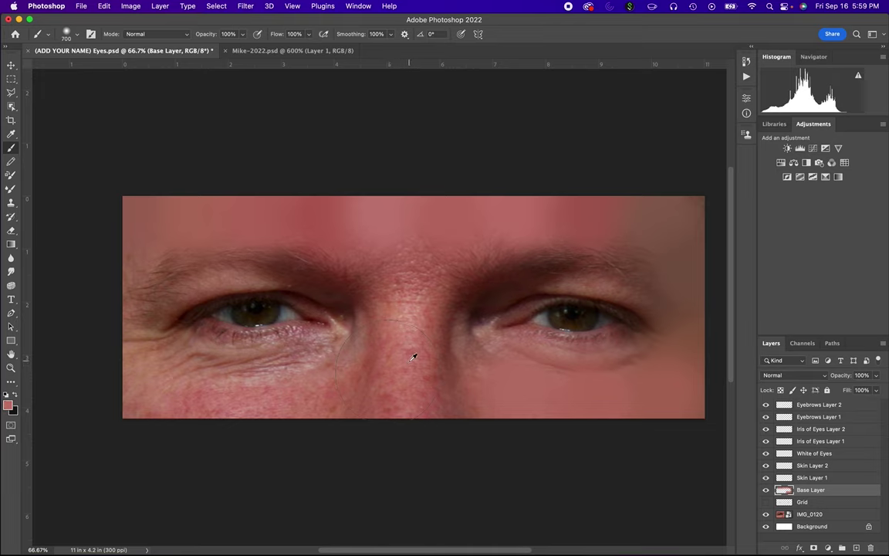
{"action": "key", "text": "super+shift+z"}
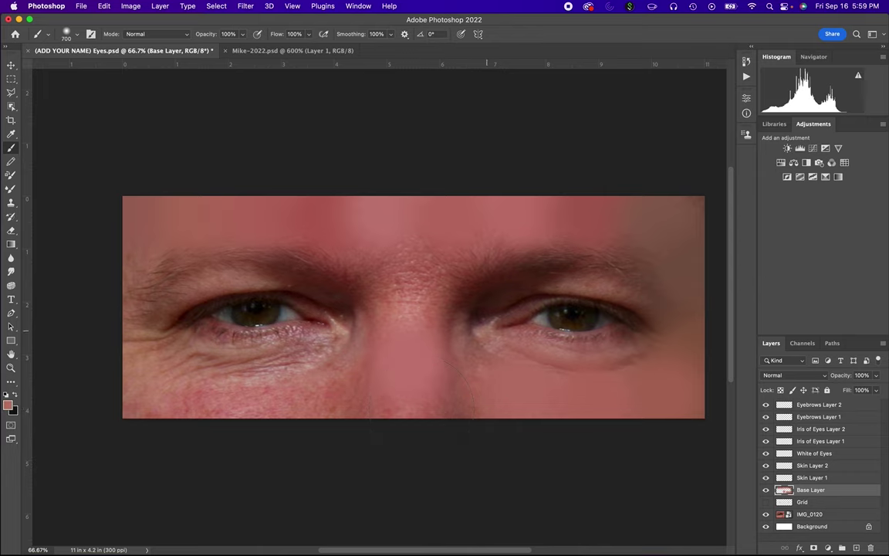
{"action": "left_click", "coordinate": [487, 328]}
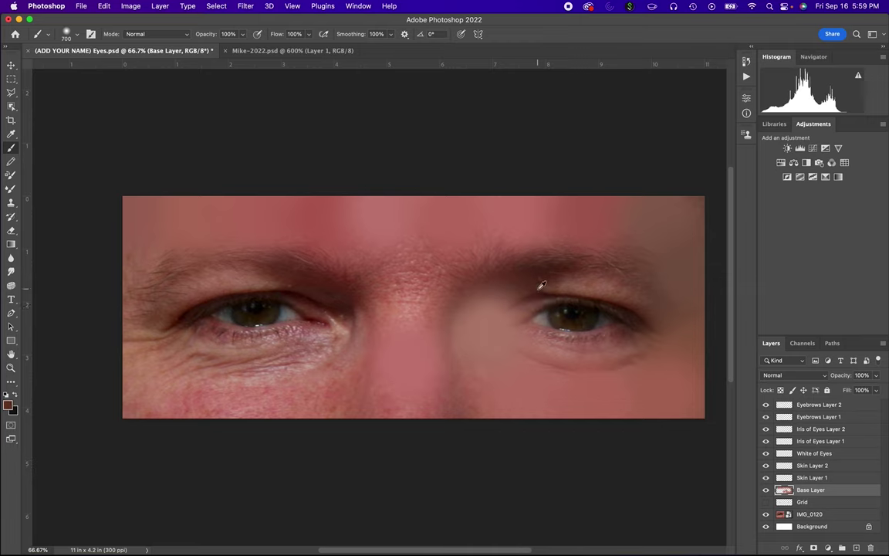
Step: Shade beside the nose bridge, then smooth the skin below the left eye and toward the nose
{"action": "left_click", "coordinate": [475, 278]}
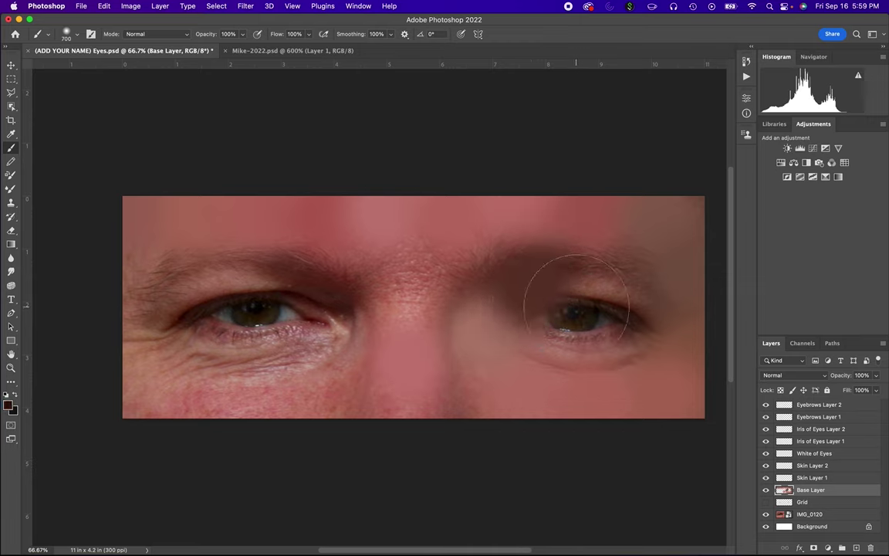
{"action": "mouse_move", "coordinate": [576, 287]}
{"action": "left_mouse_down"}
{"action": "mouse_move", "coordinate": [630, 304]}
{"action": "mouse_move", "coordinate": [575, 306]}
{"action": "left_mouse_up"}
{"action": "key", "text": "super+z"}
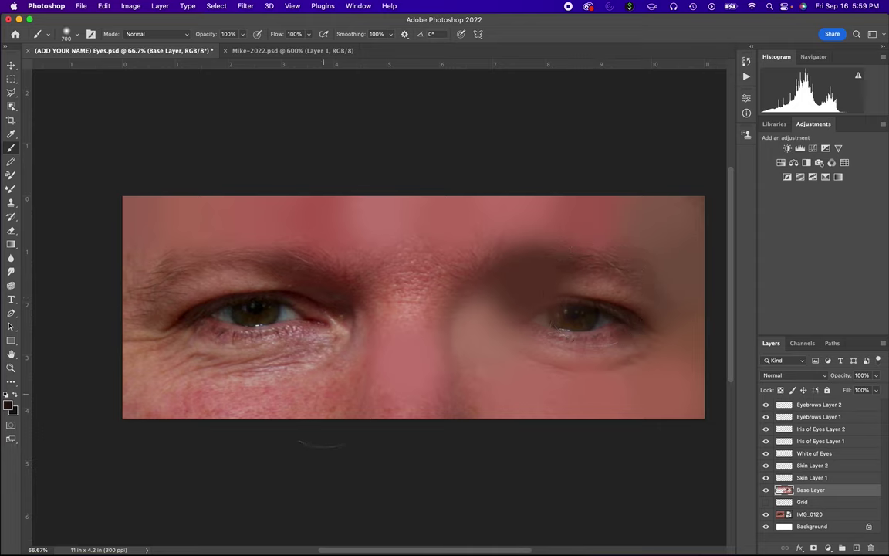
{"action": "left_click", "coordinate": [328, 390], "text": "alt"}
{"action": "left_click_drag", "start_coordinate": [332, 445], "coordinate": [289, 446]}
{"action": "left_click_drag", "start_coordinate": [288, 392], "coordinate": [262, 382]}
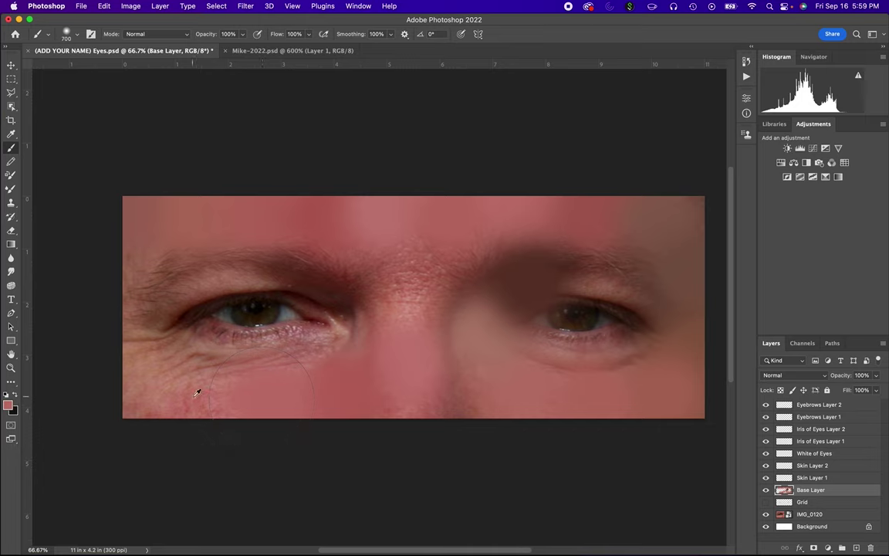
{"action": "left_click_drag", "start_coordinate": [197, 392], "coordinate": [143, 392]}
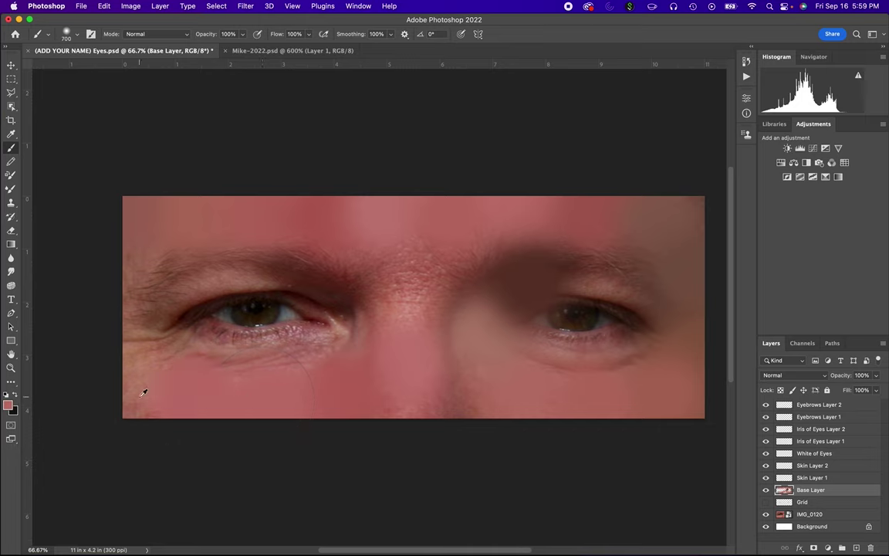
Step: Smooth the wrinkles left of the left eye, paint skin over the eye, and shrink the brush to 300
{"action": "left_click", "coordinate": [151, 333], "text": "alt"}
{"action": "mouse_move", "coordinate": [123, 337]}
{"action": "left_mouse_down"}
{"action": "mouse_move", "coordinate": [128, 307]}
{"action": "mouse_move", "coordinate": [161, 296]}
{"action": "left_mouse_up"}
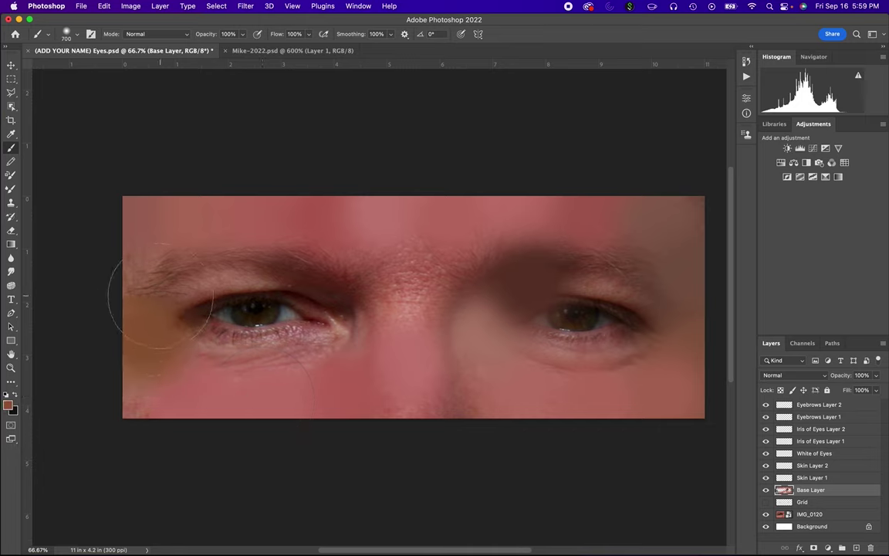
{"action": "key", "text": "super+z"}
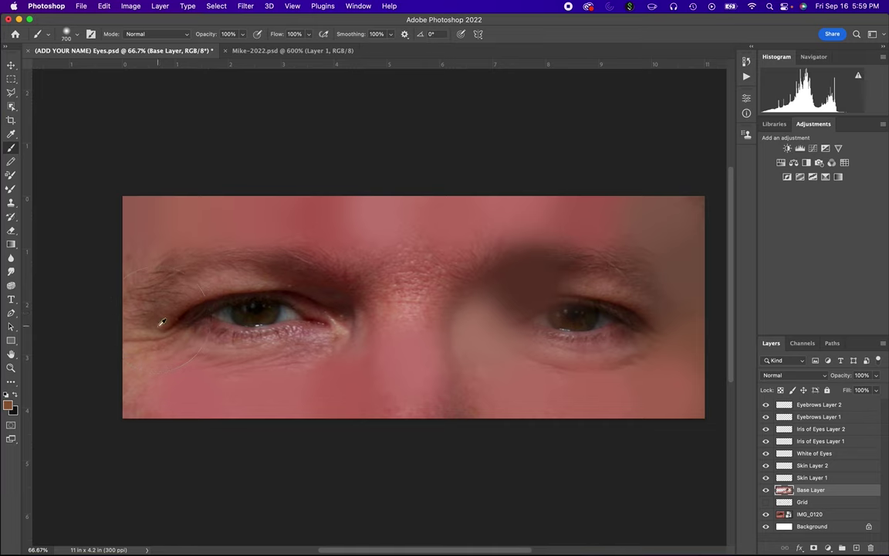
{"action": "left_click", "coordinate": [136, 341], "text": "alt"}
{"action": "left_click_drag", "start_coordinate": [142, 297], "coordinate": [113, 333]}
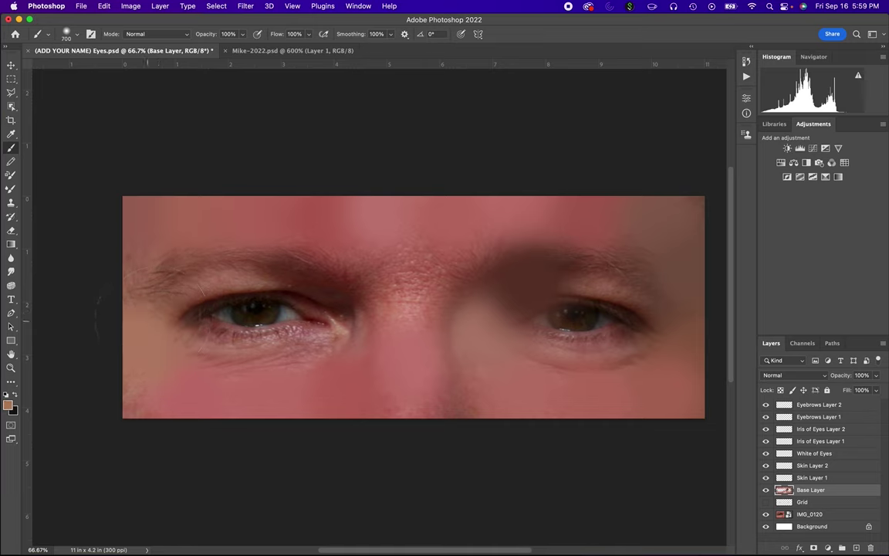
{"action": "left_click", "coordinate": [148, 292], "text": "alt"}
{"action": "left_click_drag", "start_coordinate": [147, 297], "coordinate": [147, 255]}
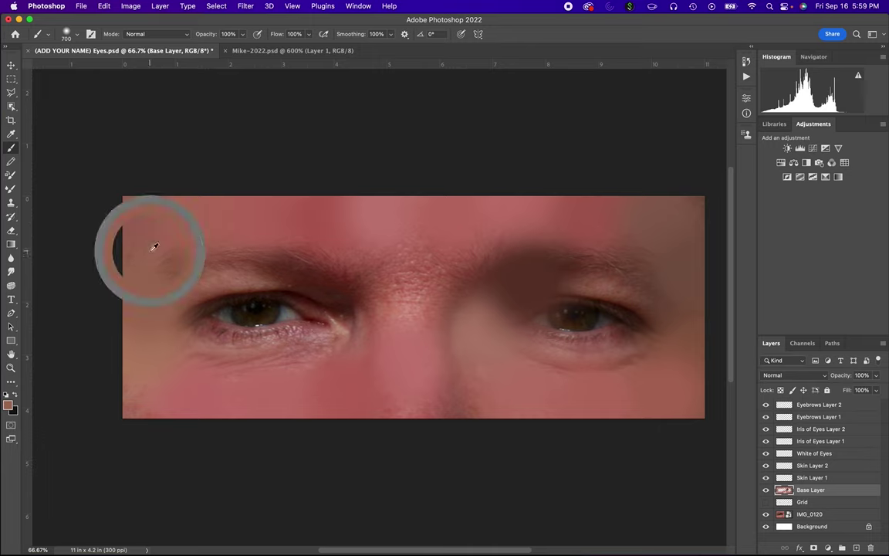
{"action": "left_click", "coordinate": [209, 257], "text": "alt"}
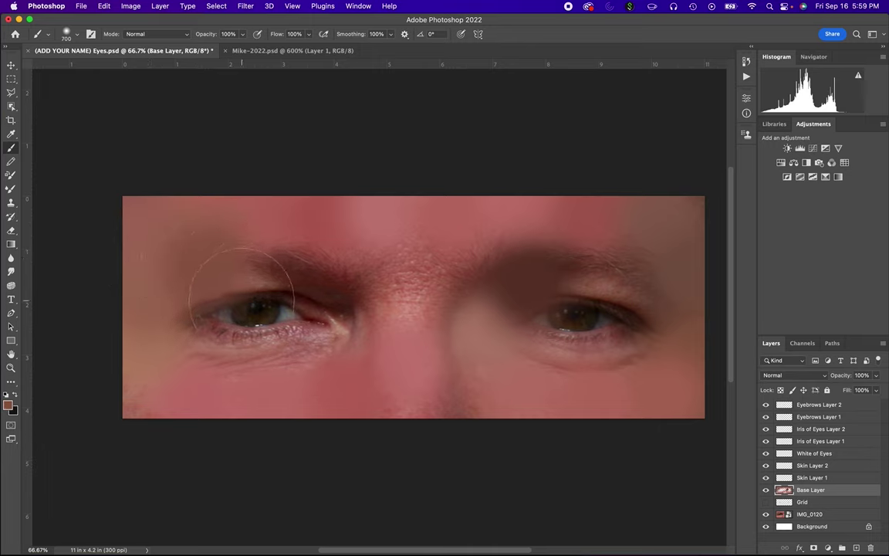
{"action": "left_click_drag", "start_coordinate": [258, 287], "coordinate": [296, 284]}
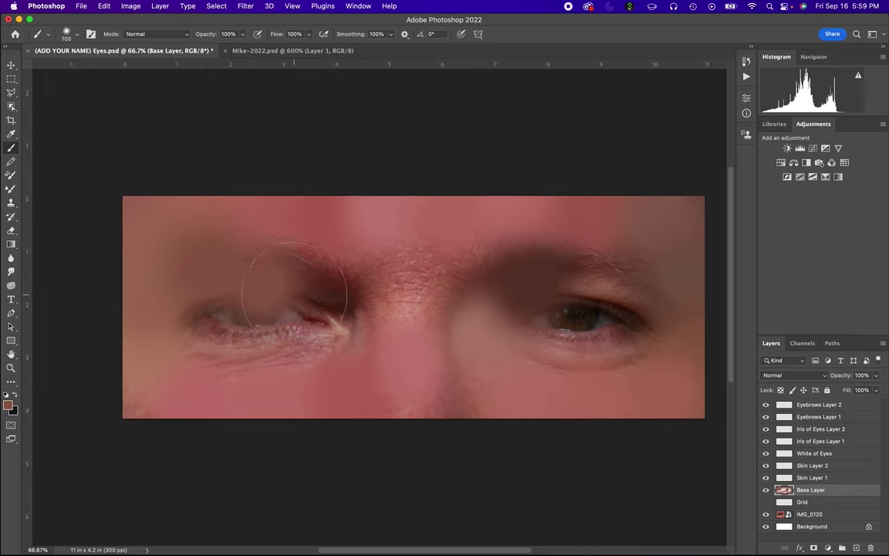
{"action": "key", "text": "bracketleft"}
{"action": "key", "text": "bracketleft"}
{"action": "key", "text": "bracketleft"}
{"action": "key", "text": "bracketleft"}
Step: Set the brush to 400 and paint brownish skin over the inner left brow and toward the nose bridge
{"action": "key", "text": "bracketright"}
{"action": "key", "text": "bracketright"}
{"action": "key", "text": "bracketleft"}
{"action": "mouse_move", "coordinate": [319, 280]}
{"action": "left_mouse_down"}
{"action": "mouse_move", "coordinate": [292, 275]}
{"action": "mouse_move", "coordinate": [337, 295]}
{"action": "left_mouse_up"}
{"action": "left_click", "coordinate": [345, 289], "text": "alt"}
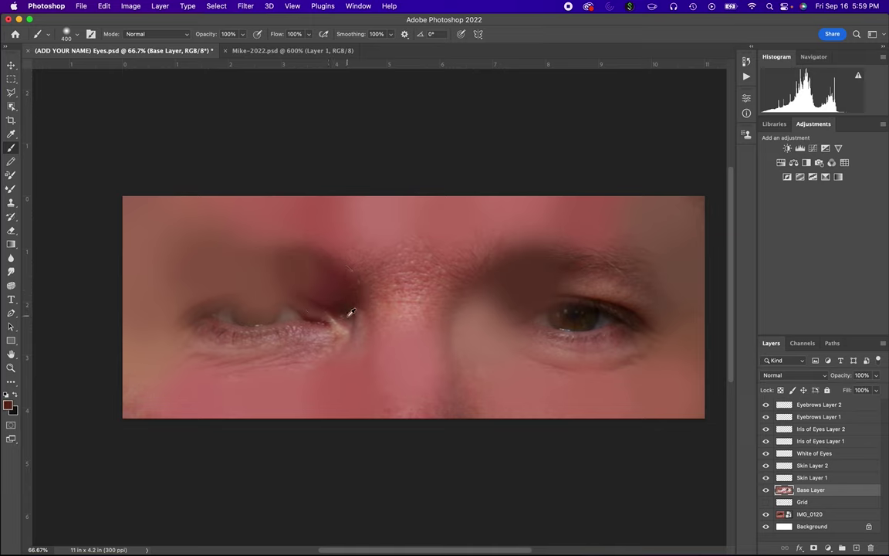
{"action": "left_click", "coordinate": [351, 313], "text": "alt"}
{"action": "left_click", "coordinate": [343, 315], "text": "alt"}
{"action": "mouse_move", "coordinate": [342, 315]}
{"action": "left_mouse_down"}
{"action": "mouse_move", "coordinate": [298, 285]}
{"action": "mouse_move", "coordinate": [309, 312]}
{"action": "mouse_move", "coordinate": [193, 323]}
{"action": "mouse_move", "coordinate": [271, 321]}
{"action": "left_mouse_up"}
{"action": "left_click", "coordinate": [271, 321], "text": "alt"}
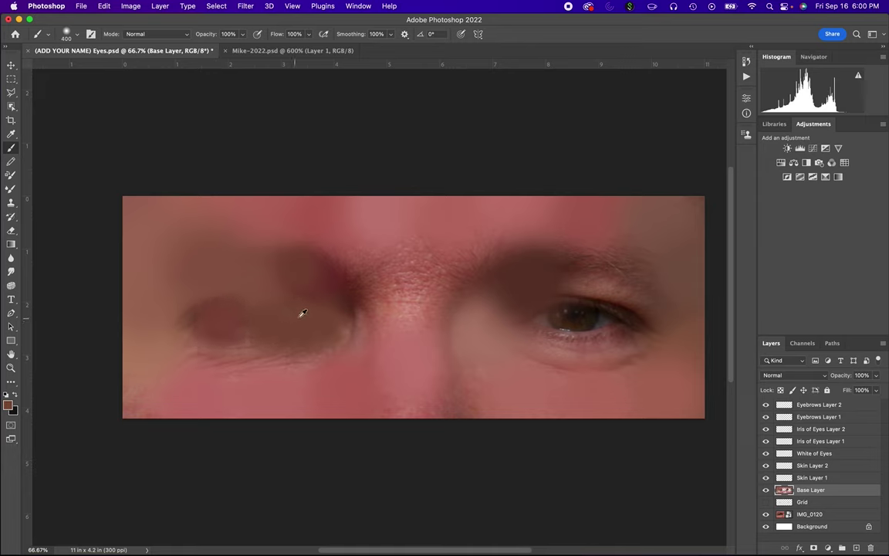
{"action": "mouse_move", "coordinate": [347, 322]}
{"action": "left_mouse_down"}
{"action": "mouse_move", "coordinate": [370, 284]}
{"action": "mouse_move", "coordinate": [362, 274]}
{"action": "mouse_move", "coordinate": [373, 316]}
{"action": "mouse_move", "coordinate": [401, 305]}
{"action": "left_mouse_up"}
Step: Smooth the right brow with pink, blob reddish-brown over the left eye, and darken the right eye
{"action": "left_click", "coordinate": [409, 307], "text": "alt"}
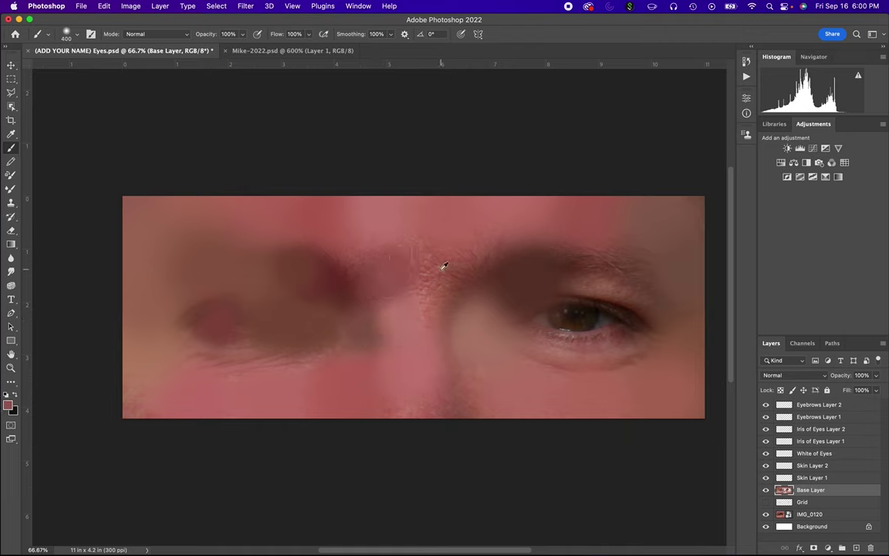
{"action": "left_click_drag", "start_coordinate": [438, 276], "coordinate": [429, 278]}
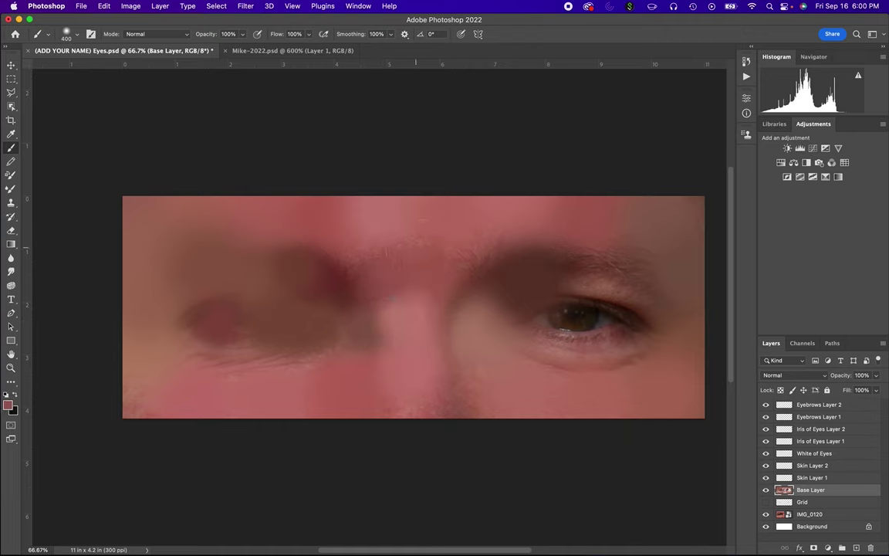
{"action": "left_click_drag", "start_coordinate": [526, 252], "coordinate": [599, 278]}
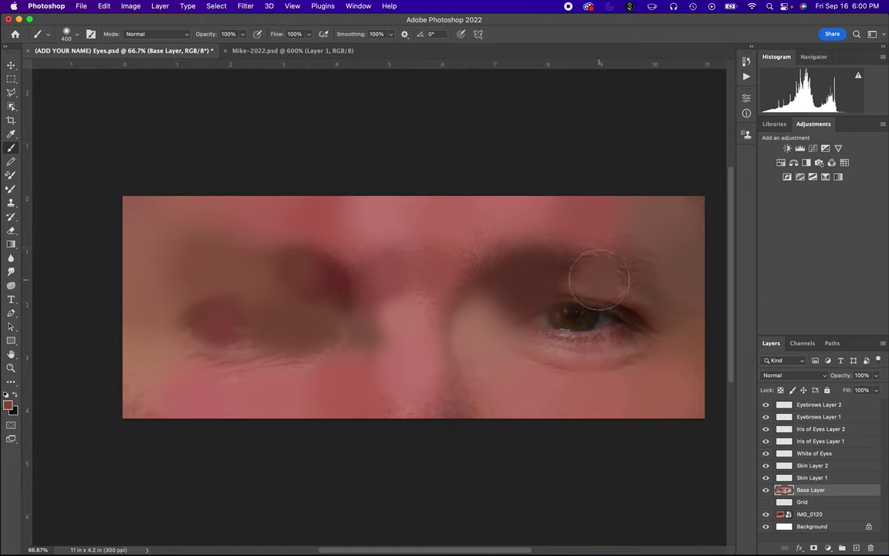
{"action": "left_click", "coordinate": [186, 338]}
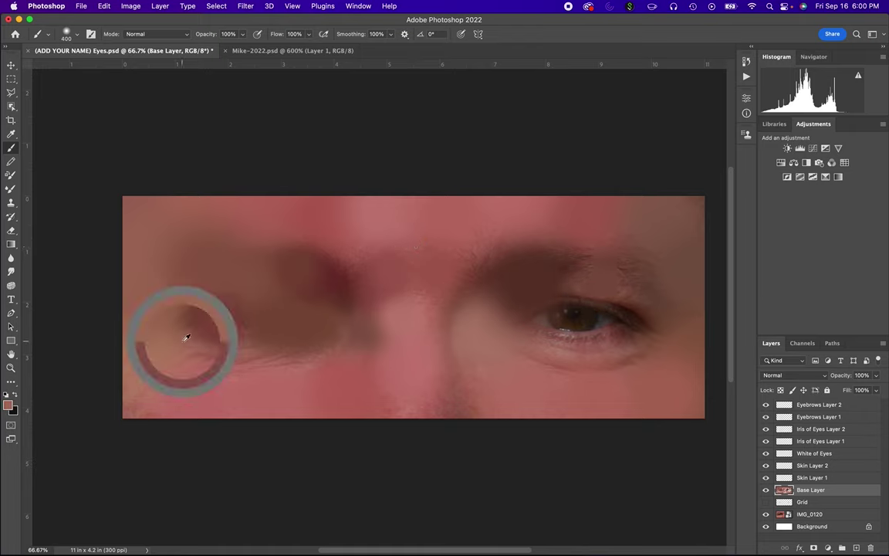
{"action": "left_click_drag", "start_coordinate": [185, 337], "coordinate": [219, 316]}
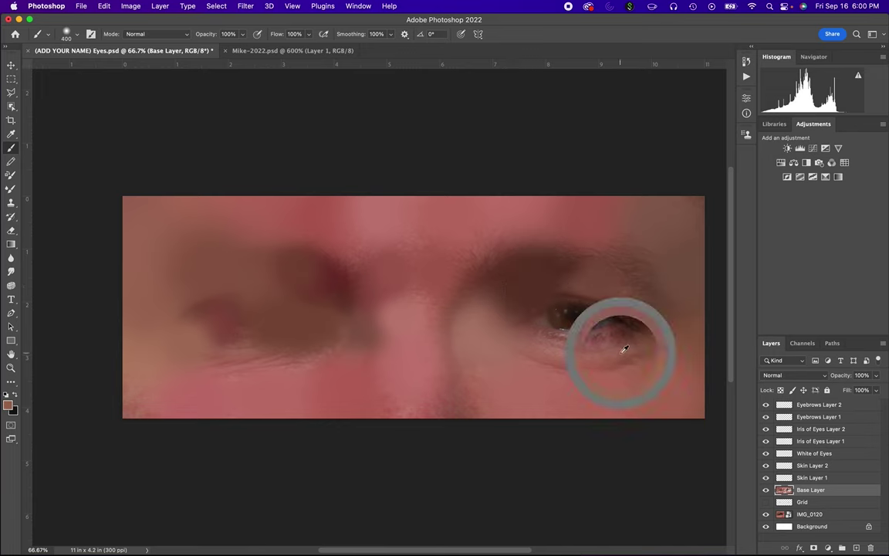
{"action": "mouse_move", "coordinate": [623, 349]}
{"action": "left_mouse_down"}
{"action": "mouse_move", "coordinate": [591, 354]}
{"action": "mouse_move", "coordinate": [555, 332]}
{"action": "left_mouse_up"}
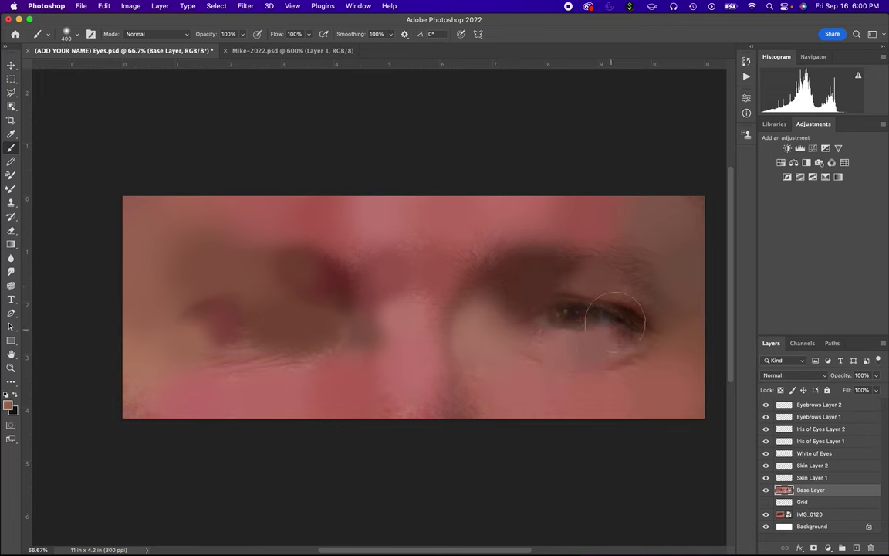
{"action": "mouse_move", "coordinate": [622, 309]}
{"action": "left_mouse_down"}
{"action": "mouse_move", "coordinate": [552, 313]}
{"action": "mouse_move", "coordinate": [546, 307]}
{"action": "mouse_move", "coordinate": [598, 306]}
{"action": "mouse_move", "coordinate": [591, 276]}
{"action": "mouse_move", "coordinate": [567, 278]}
{"action": "left_mouse_up"}
Step: Dab sampled tones onto both brows, the left eye and the left under-eye area
{"action": "left_click", "coordinate": [354, 258]}
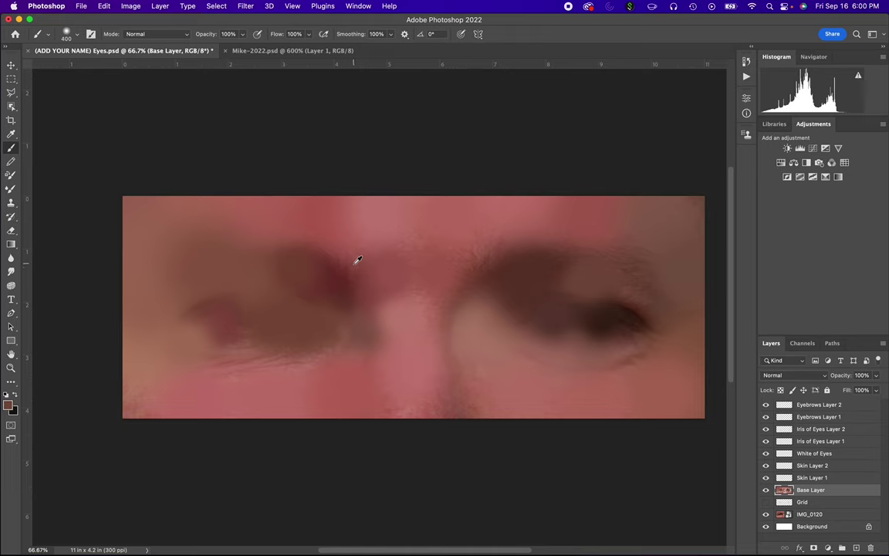
{"action": "left_click", "coordinate": [482, 253]}
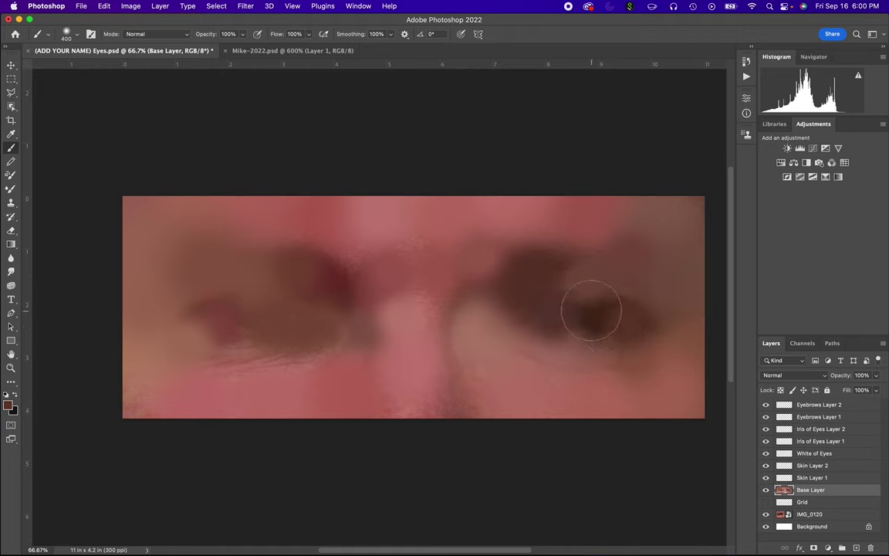
{"action": "left_click", "coordinate": [574, 298], "text": "alt"}
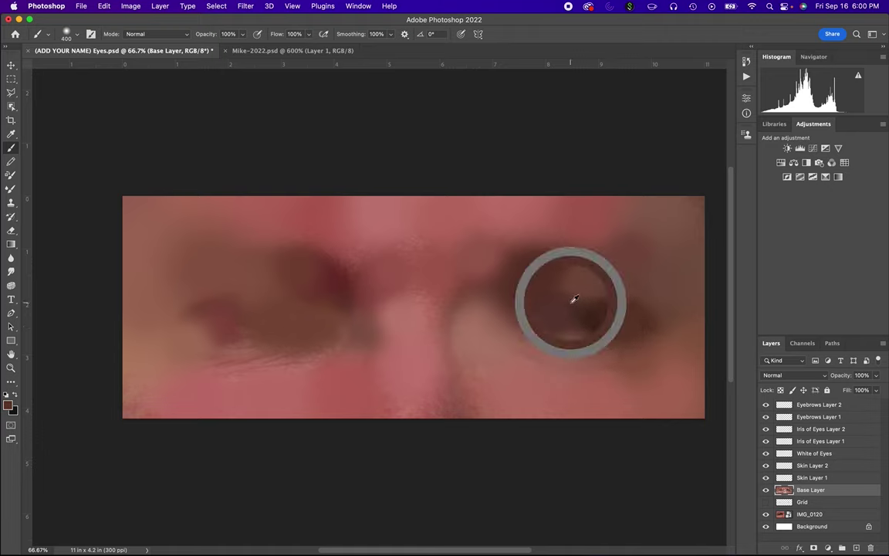
{"action": "left_click", "coordinate": [239, 337]}
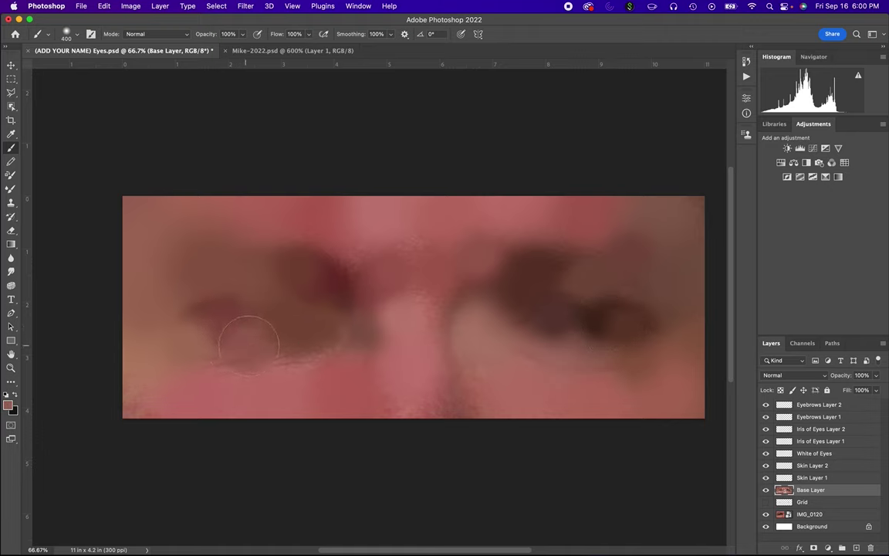
{"action": "left_click", "coordinate": [363, 240]}
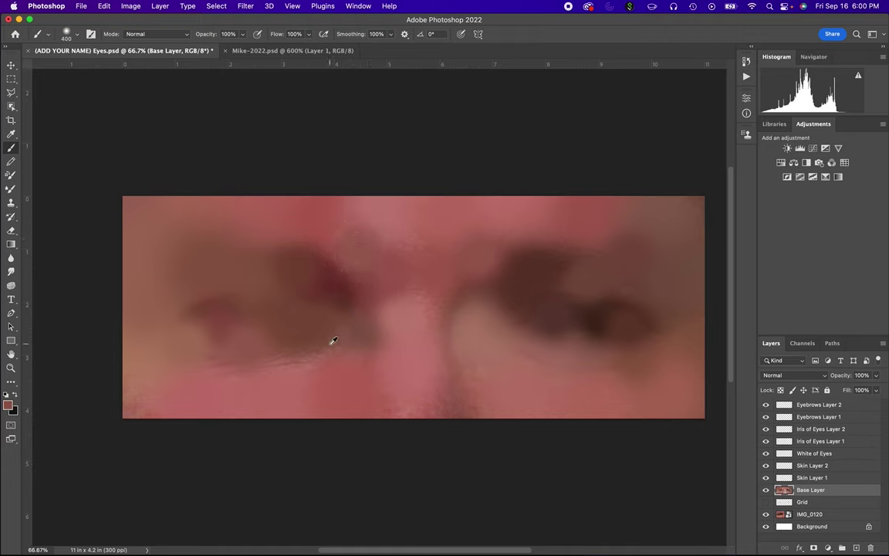
{"action": "left_click", "coordinate": [268, 347], "text": "alt"}
{"action": "left_click", "coordinate": [226, 352]}
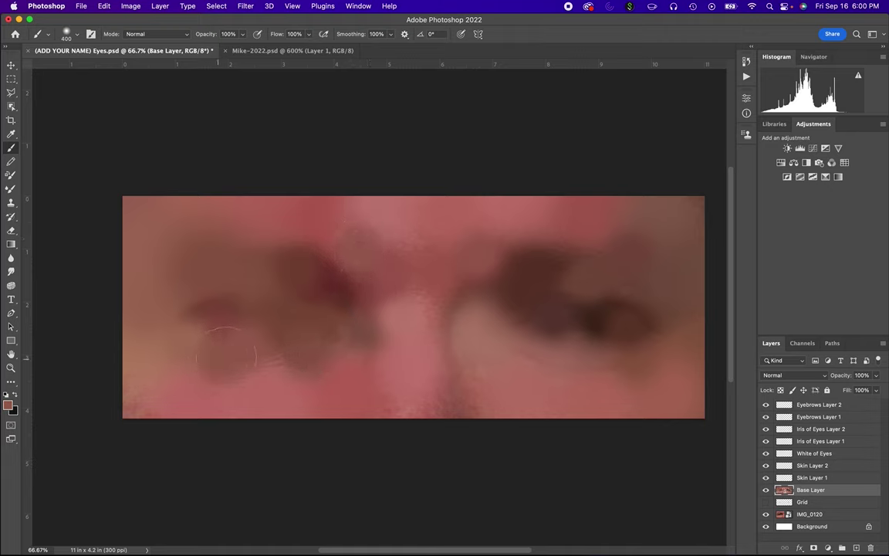
Step: Cover the stray hairs between the brows and even out the nose bridge with an 800 brush
{"action": "left_click", "coordinate": [413, 272], "text": "alt"}
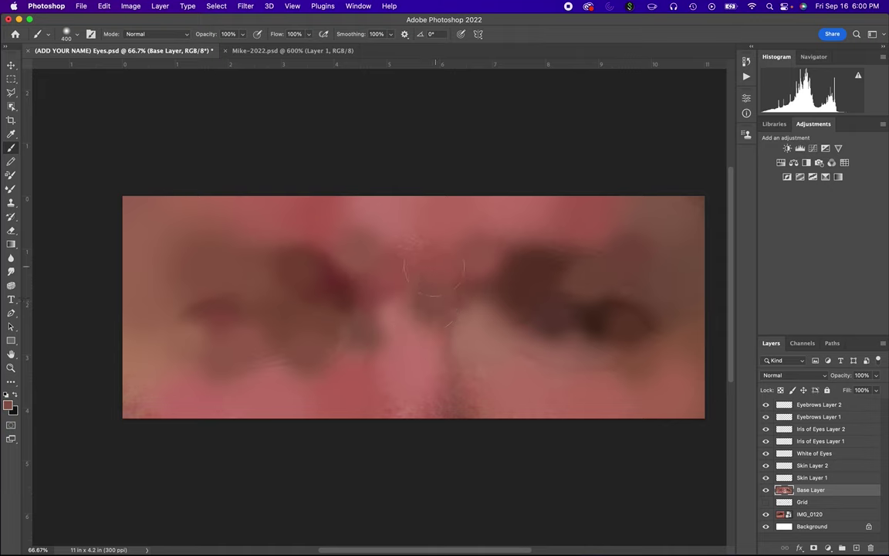
{"action": "left_click", "coordinate": [410, 248]}
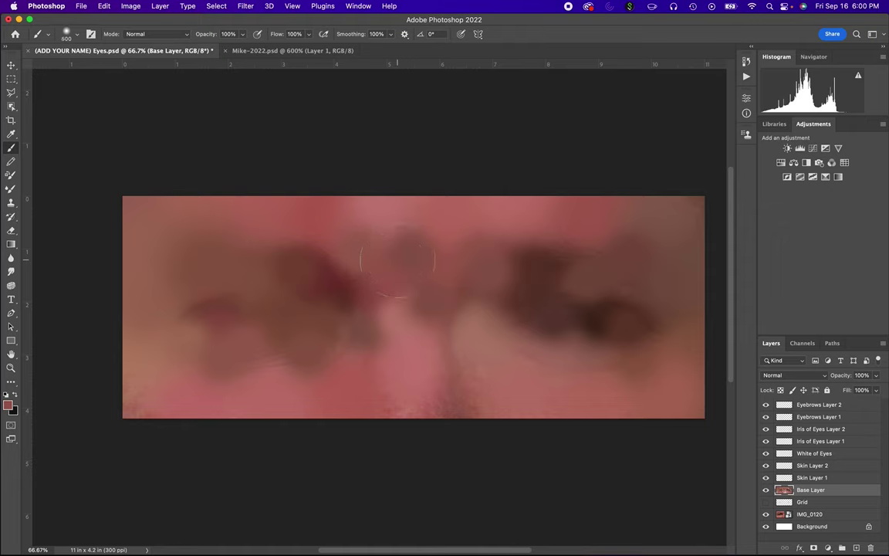
{"action": "key", "text": "bracketright"}
{"action": "key", "text": "bracketright"}
{"action": "key", "text": "bracketright"}
{"action": "key", "text": "bracketright"}
{"action": "left_click", "coordinate": [392, 225]}
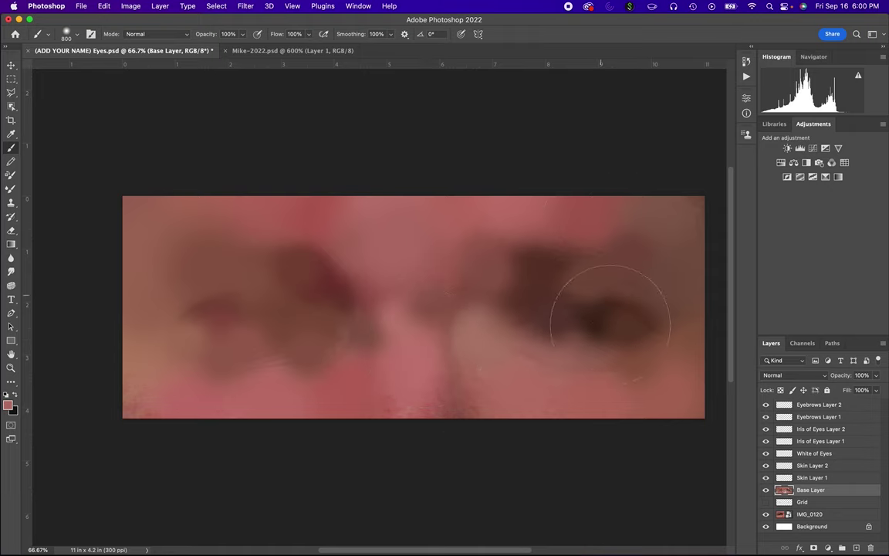
Step: Target Skin Layer 1, hide Base Layer to show the sharp photo, and zoom close on the right eye
{"action": "left_click", "coordinate": [805, 479]}
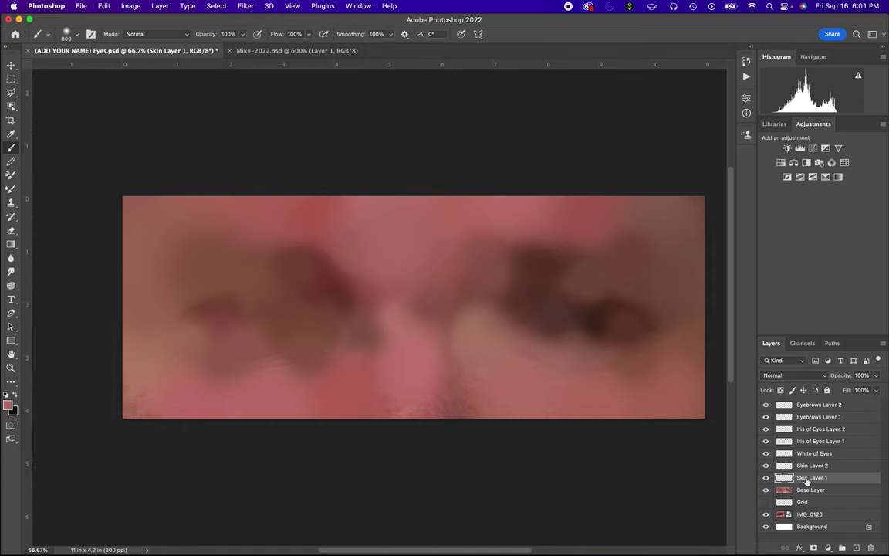
{"action": "left_click", "coordinate": [766, 490]}
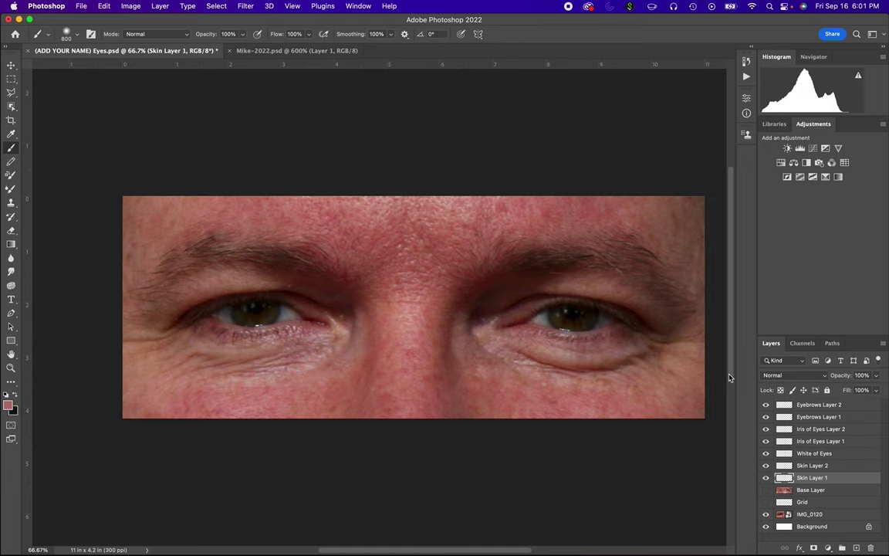
{"action": "key", "text": "super+1"}
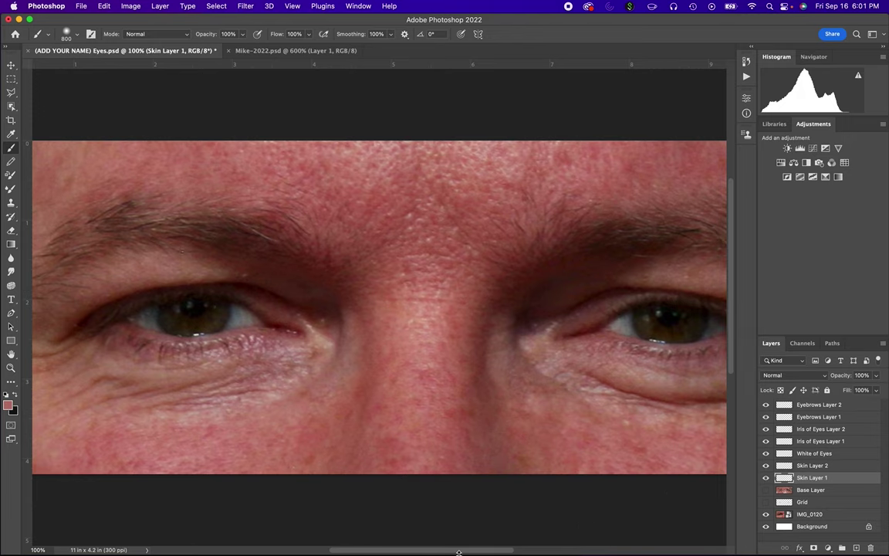
{"action": "left_click_drag", "start_coordinate": [463, 553], "coordinate": [559, 552]}
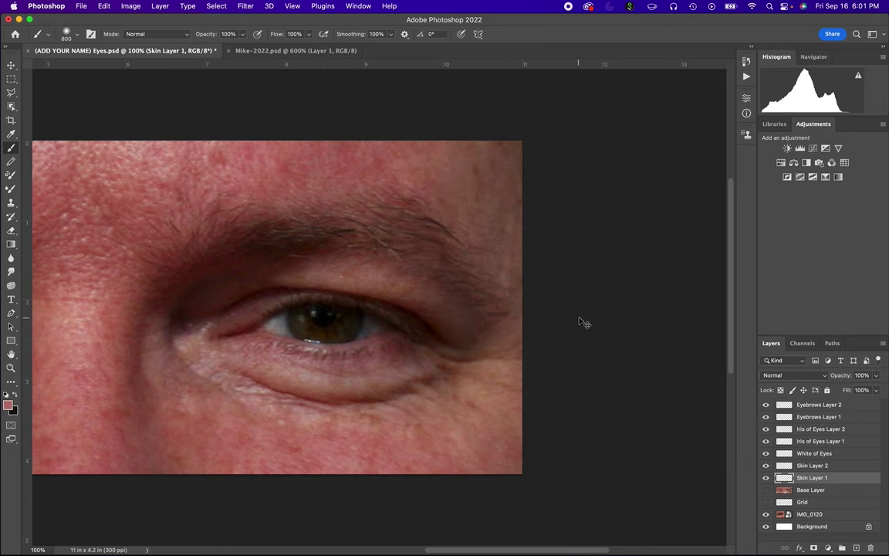
{"action": "key", "text": "super+equal"}
{"action": "key", "text": "super+equal"}
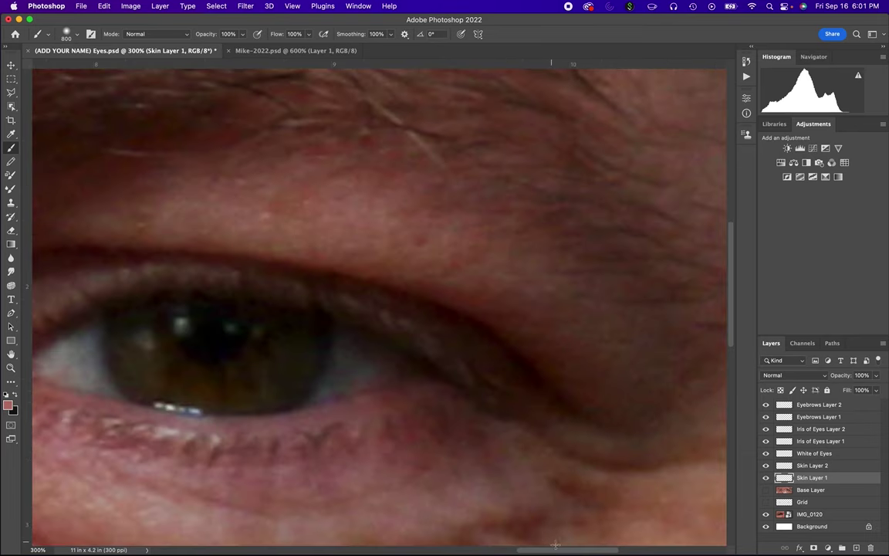
{"action": "left_click_drag", "start_coordinate": [561, 551], "coordinate": [594, 553]}
{"action": "scroll", "coordinate": [482, 345], "scroll_direction": "up", "scroll_amount": 5}
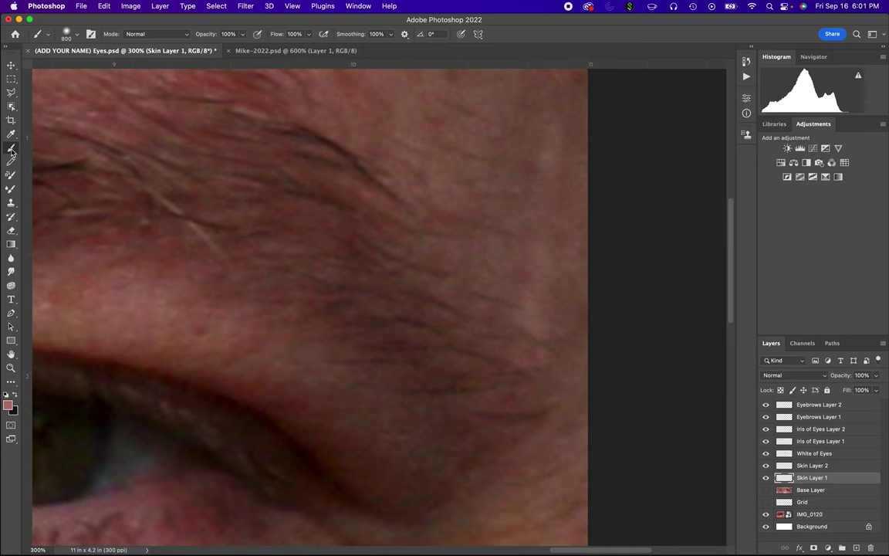
Step: Resize the brush to about 70 px and sample cheek skin tones for dabs beside the right eye
{"action": "key", "text": "bracketleft"}
{"action": "key", "text": "bracketleft"}
{"action": "key", "text": "bracketleft"}
{"action": "key", "text": "bracketleft"}
{"action": "key", "text": "bracketleft"}
{"action": "key", "text": "bracketleft"}
{"action": "key", "text": "bracketleft"}
{"action": "key", "text": "bracketleft"}
{"action": "key", "text": "bracketleft"}
{"action": "key", "text": "bracketleft"}
{"action": "key", "text": "bracketleft"}
{"action": "key", "text": "bracketleft"}
{"action": "key", "text": "bracketleft"}
{"action": "key", "text": "bracketleft"}
{"action": "key", "text": "bracketleft"}
{"action": "key", "text": "bracketright"}
{"action": "key", "text": "bracketleft"}
{"action": "key", "text": "bracketleft"}
{"action": "key", "text": "bracketleft"}
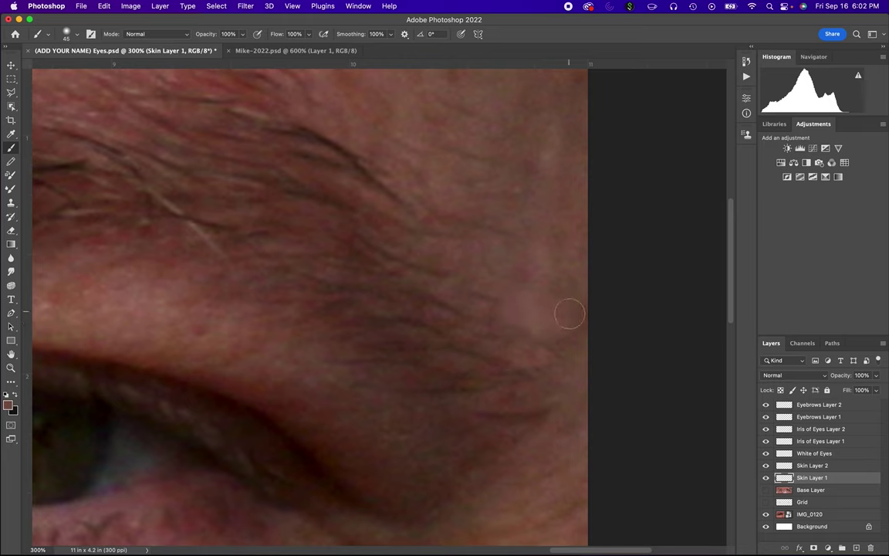
{"action": "left_click", "coordinate": [571, 320], "text": "alt"}
{"action": "left_click", "coordinate": [515, 197], "text": "alt"}
{"action": "left_click", "coordinate": [766, 478]}
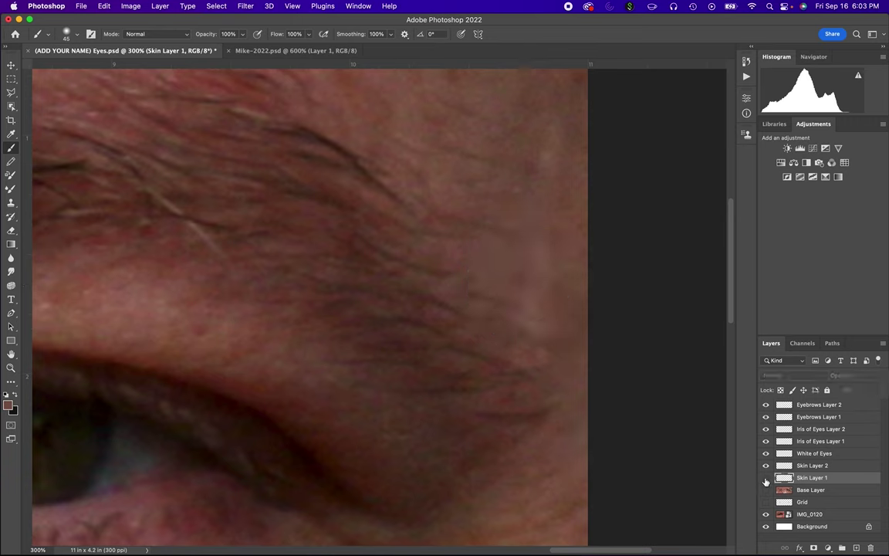
{"action": "left_click", "coordinate": [766, 478]}
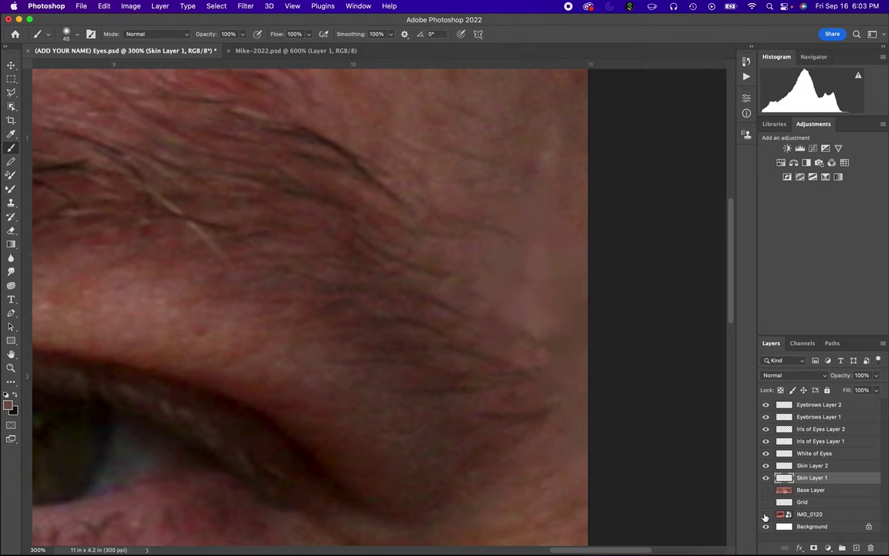
{"action": "left_click", "coordinate": [766, 514]}
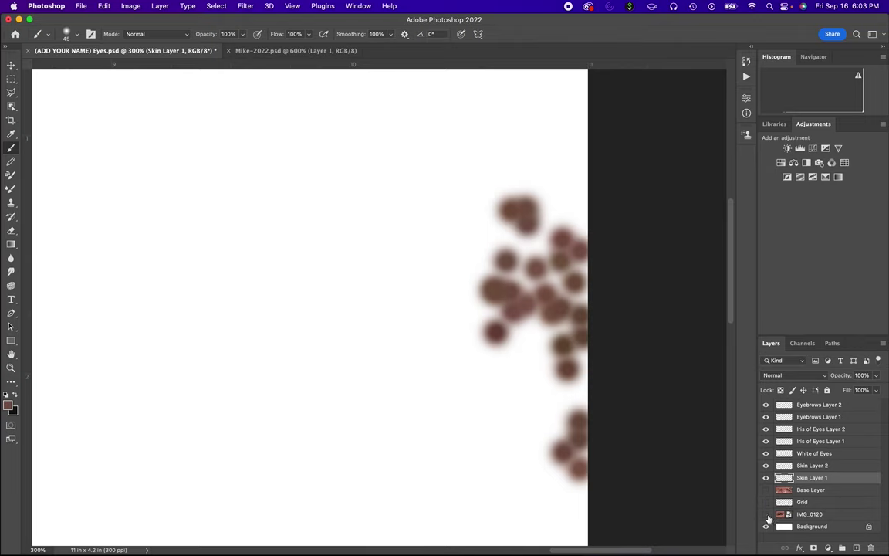
{"action": "left_click", "coordinate": [766, 515]}
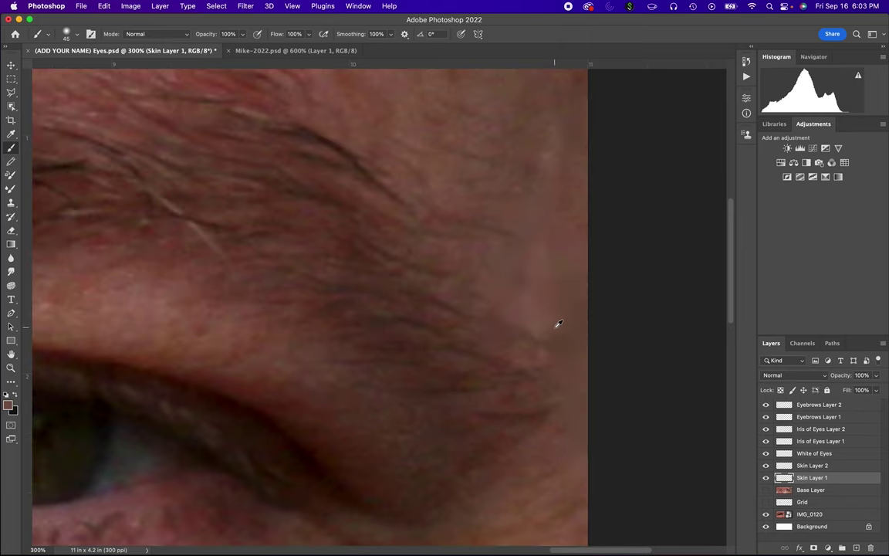
Step: Lower brush Opacity to 77% and raise Hardness from 14% to 51%
{"action": "left_click", "coordinate": [243, 34]}
{"action": "mouse_move", "coordinate": [224, 49]}
{"action": "left_mouse_down"}
{"action": "mouse_move", "coordinate": [203, 48]}
{"action": "mouse_move", "coordinate": [232, 49]}
{"action": "left_mouse_up"}
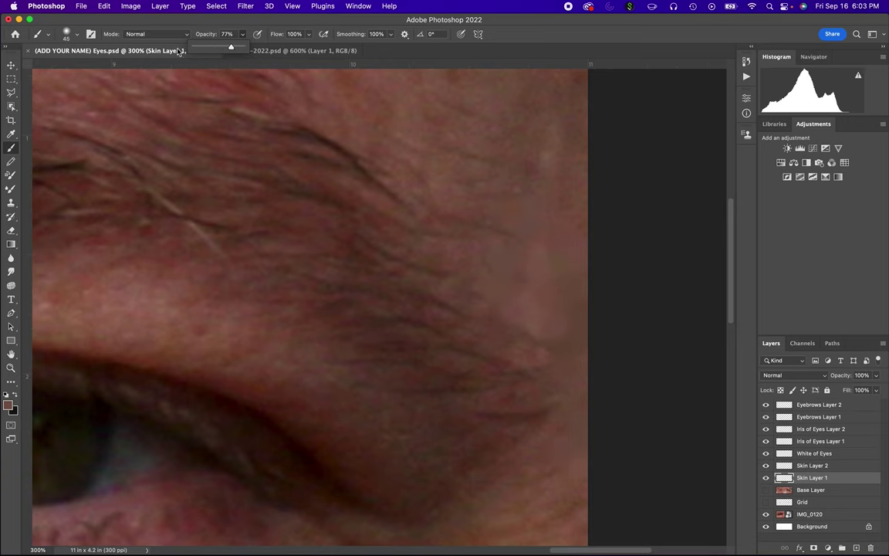
{"action": "left_click", "coordinate": [75, 36]}
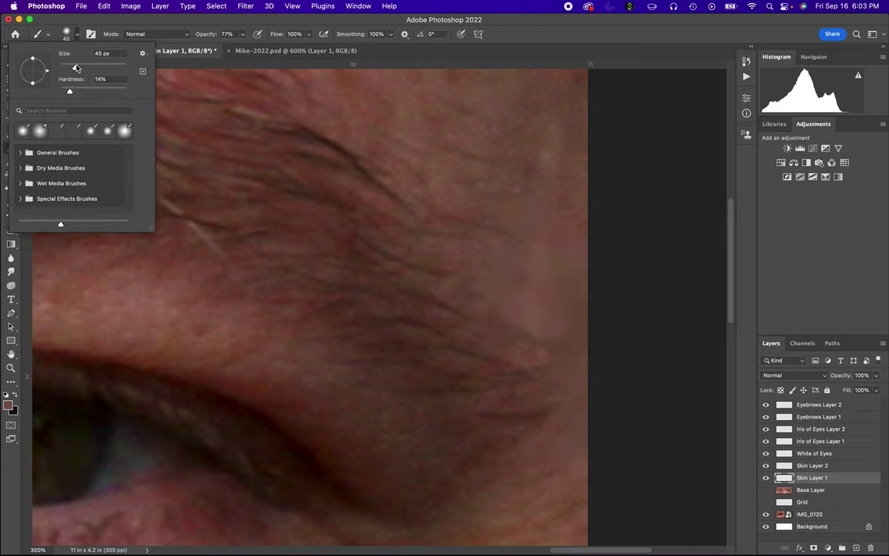
{"action": "left_click_drag", "start_coordinate": [83, 92], "coordinate": [94, 91]}
{"action": "left_click", "coordinate": [134, 23]}
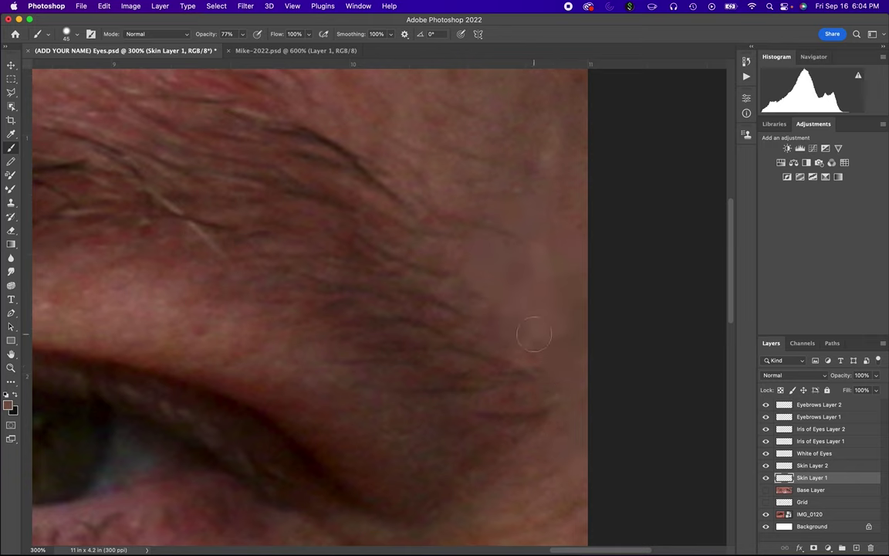
{"action": "left_click", "coordinate": [766, 490]}
{"action": "left_click", "coordinate": [765, 514]}
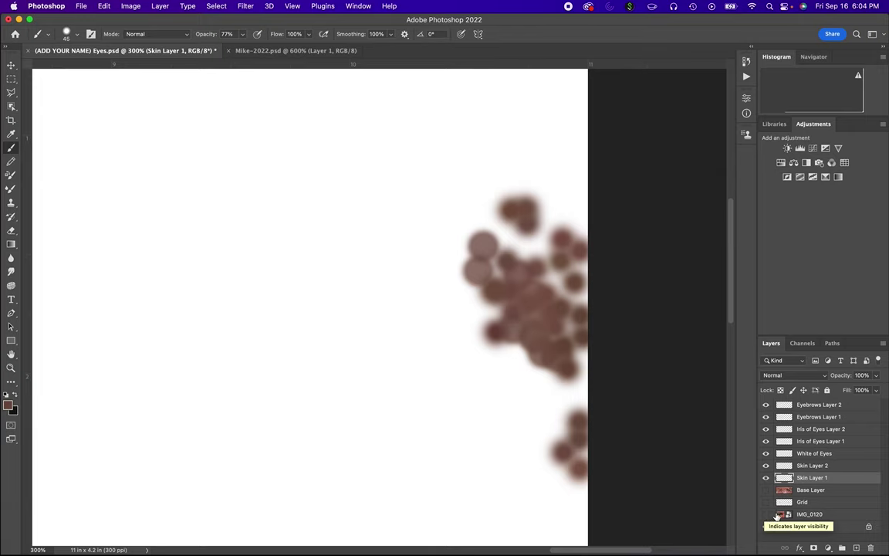
{"action": "left_click", "coordinate": [766, 489]}
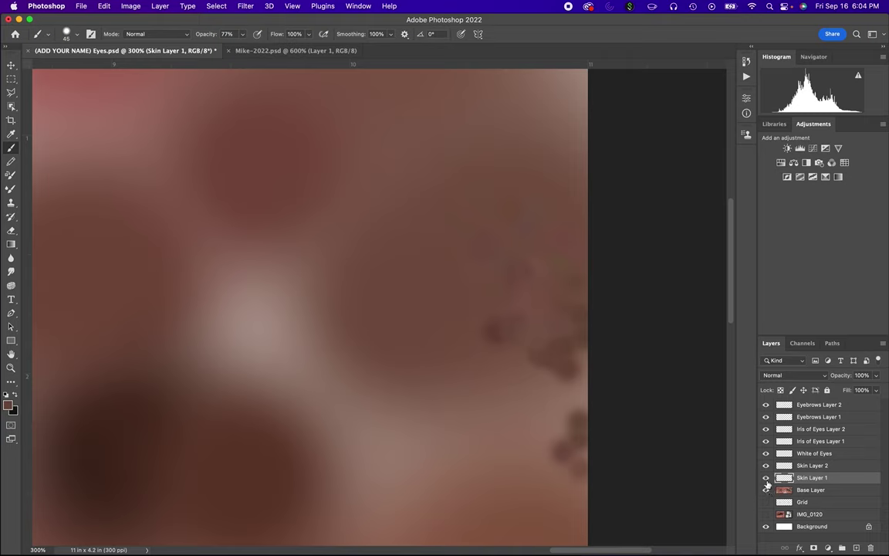
{"action": "left_click", "coordinate": [766, 514]}
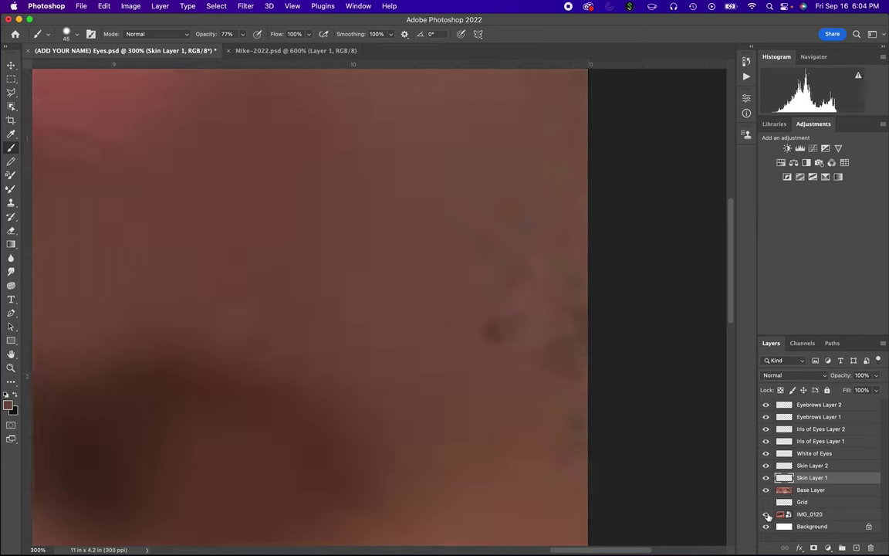
{"action": "left_click", "coordinate": [765, 489]}
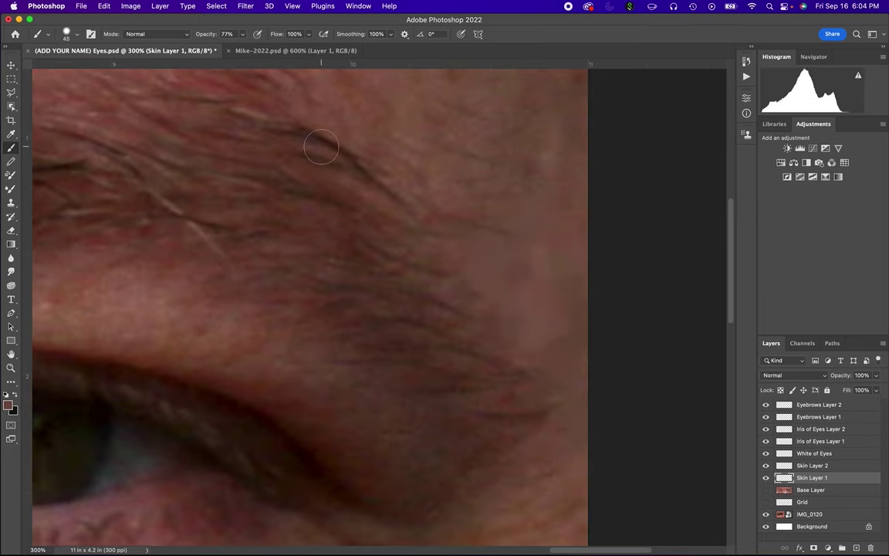
{"action": "mouse_move", "coordinate": [321, 147]}
{"action": "left_mouse_down"}
{"action": "mouse_move", "coordinate": [309, 165]}
{"action": "mouse_move", "coordinate": [316, 150]}
{"action": "left_mouse_up"}
Step: Shrink the brush to 10 px, sample darker browns for eyebrow hairs, and select Eyebrows Layer 2
{"action": "key", "text": "bracketleft"}
{"action": "key", "text": "bracketleft"}
{"action": "key", "text": "bracketleft"}
{"action": "key", "text": "bracketleft"}
{"action": "left_click", "coordinate": [327, 137], "text": "alt"}
{"action": "left_click", "coordinate": [304, 271], "text": "alt"}
{"action": "left_click", "coordinate": [805, 406]}
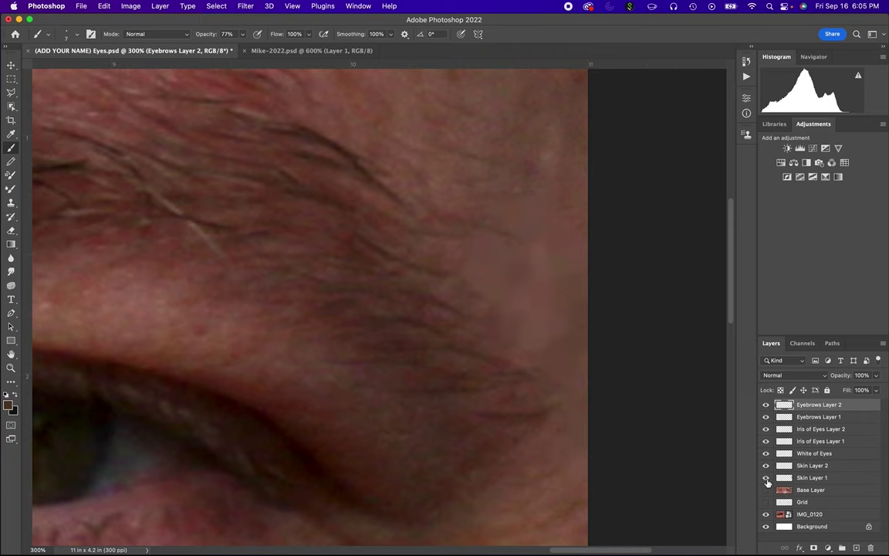
Step: Toggle IMG_0120's visibility to check the strokes, then show Base Layer and IMG_0120
{"action": "left_click", "coordinate": [765, 514]}
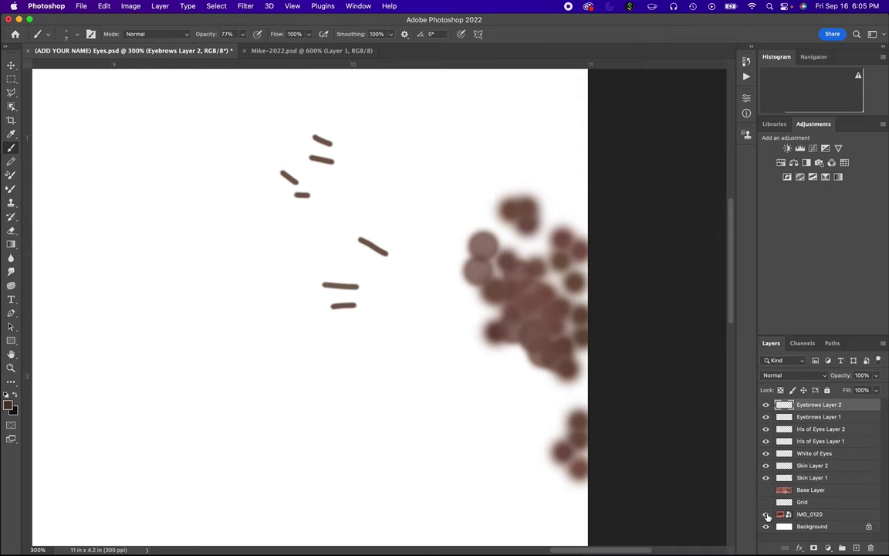
{"action": "left_click", "coordinate": [767, 515]}
{"action": "left_click", "coordinate": [766, 515]}
{"action": "left_click", "coordinate": [767, 489]}
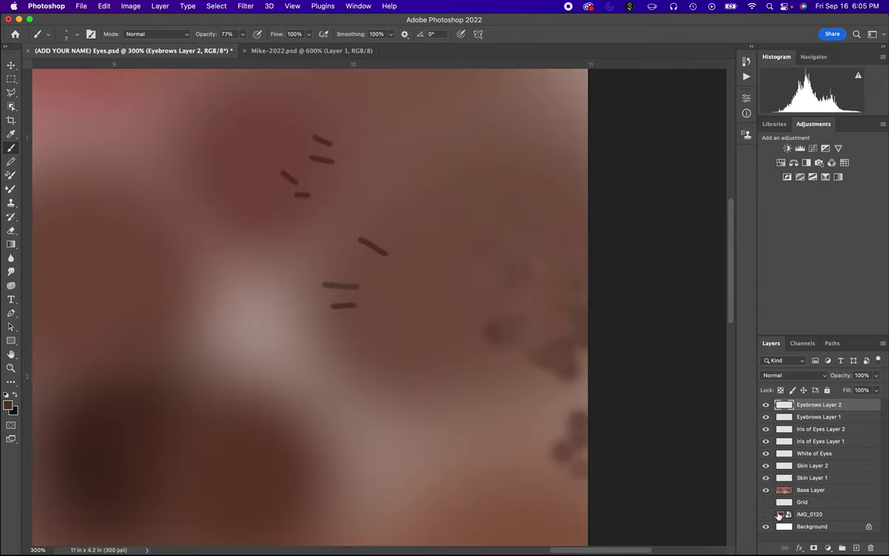
{"action": "left_click", "coordinate": [767, 514]}
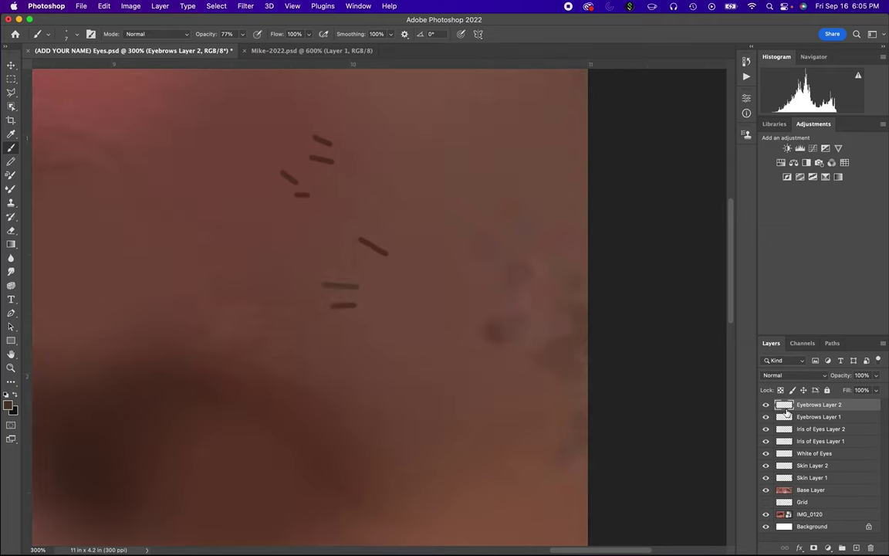
Step: In Mike-2022.psd, paint a faint iris stroke and sample several green and dark iris tones
{"action": "left_click", "coordinate": [264, 51]}
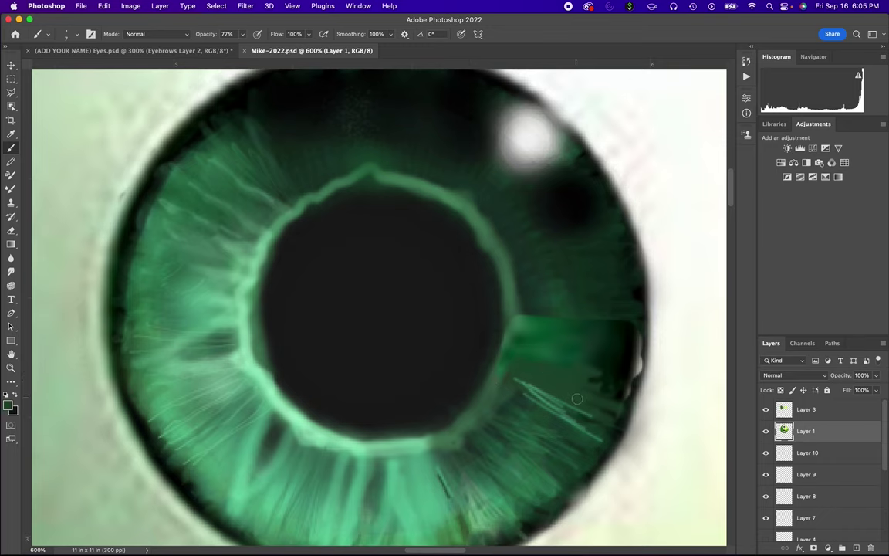
{"action": "mouse_move", "coordinate": [577, 398]}
{"action": "left_mouse_down"}
{"action": "mouse_move", "coordinate": [546, 373]}
{"action": "mouse_move", "coordinate": [545, 359]}
{"action": "mouse_move", "coordinate": [535, 360]}
{"action": "mouse_move", "coordinate": [552, 345]}
{"action": "mouse_move", "coordinate": [539, 341]}
{"action": "mouse_move", "coordinate": [589, 365]}
{"action": "left_mouse_up"}
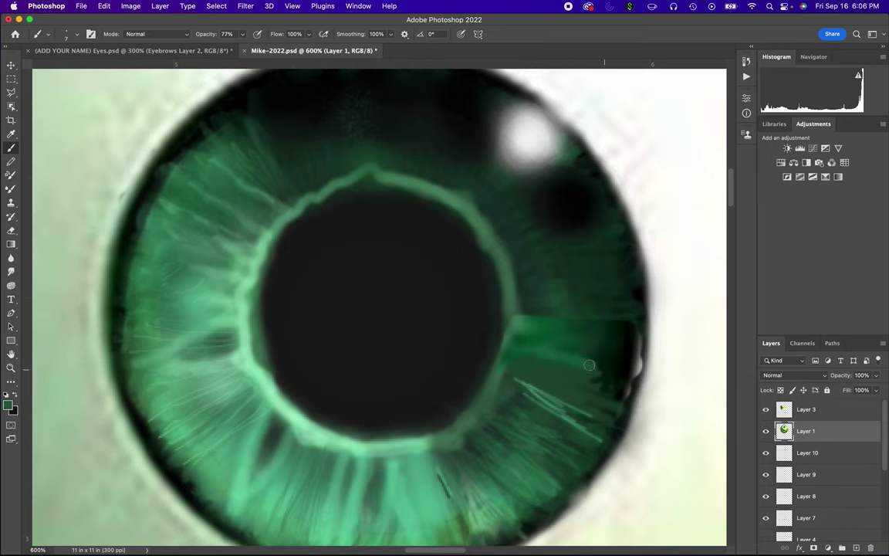
{"action": "left_click", "coordinate": [546, 337], "text": "alt"}
{"action": "left_click", "coordinate": [540, 333], "text": "alt"}
{"action": "left_click", "coordinate": [557, 373], "text": "alt"}
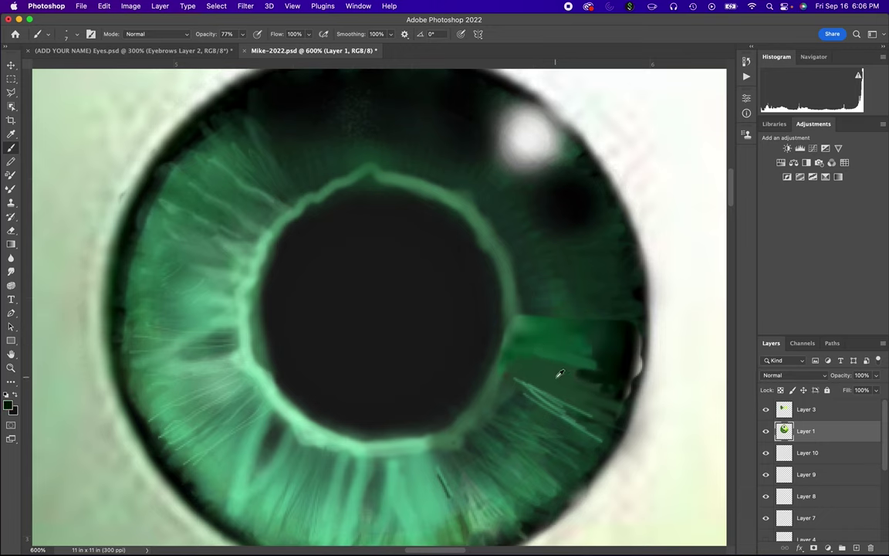
{"action": "left_click", "coordinate": [500, 340], "text": "alt"}
Step: Lower brush opacity to 34% and paint light fibre strokes across the lower right iris
{"action": "left_click", "coordinate": [242, 34]}
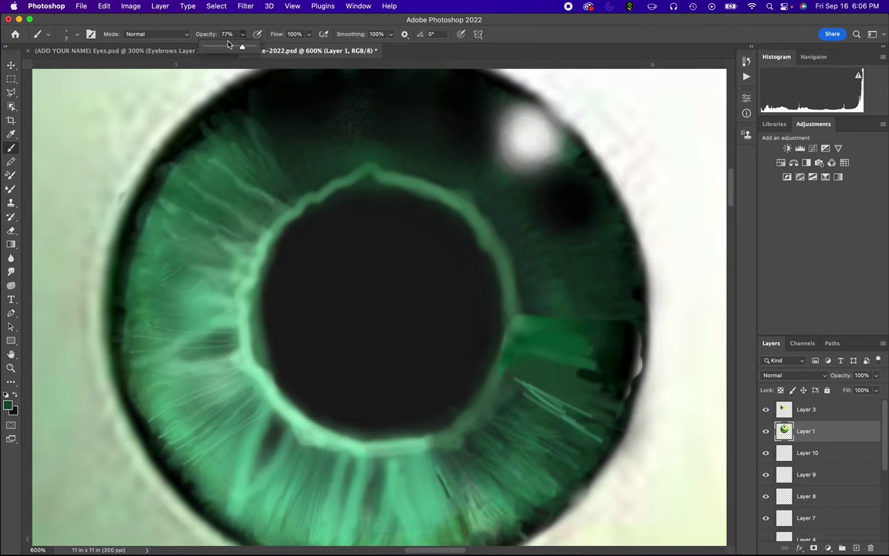
{"action": "mouse_move", "coordinate": [229, 44]}
{"action": "left_mouse_down"}
{"action": "mouse_move", "coordinate": [199, 45]}
{"action": "mouse_move", "coordinate": [225, 44]}
{"action": "left_mouse_up"}
{"action": "left_click", "coordinate": [75, 35]}
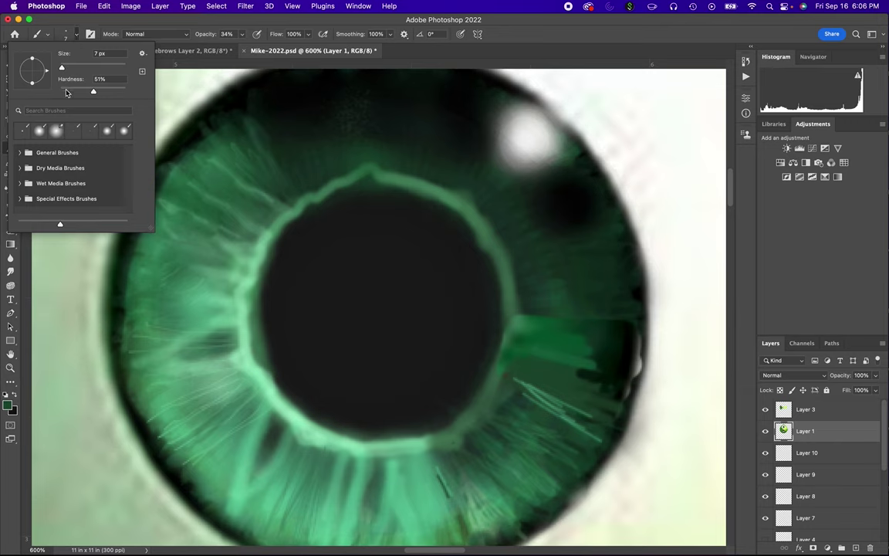
{"action": "key", "text": "Return"}
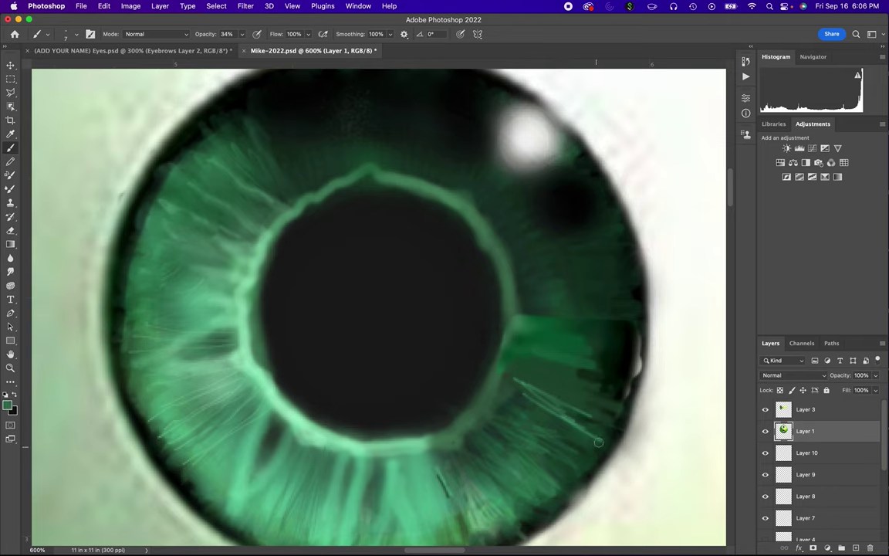
{"action": "left_click_drag", "start_coordinate": [494, 329], "coordinate": [619, 395]}
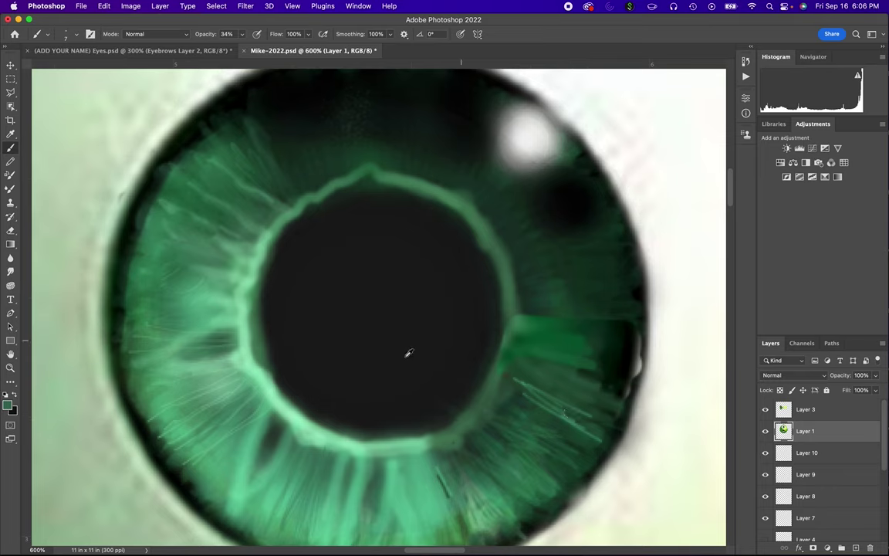
{"action": "left_click", "coordinate": [270, 383], "text": "alt"}
{"action": "scroll", "coordinate": [652, 329], "scroll_direction": "up", "scroll_amount": 1}
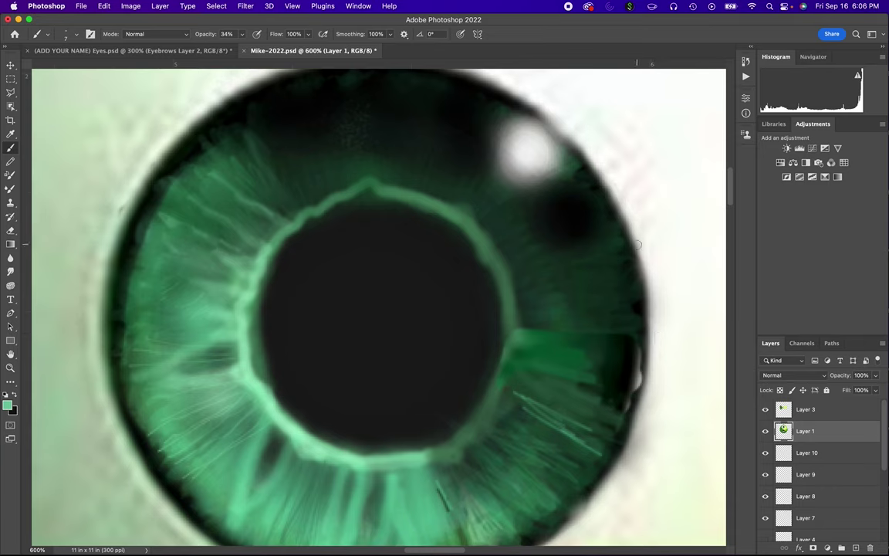